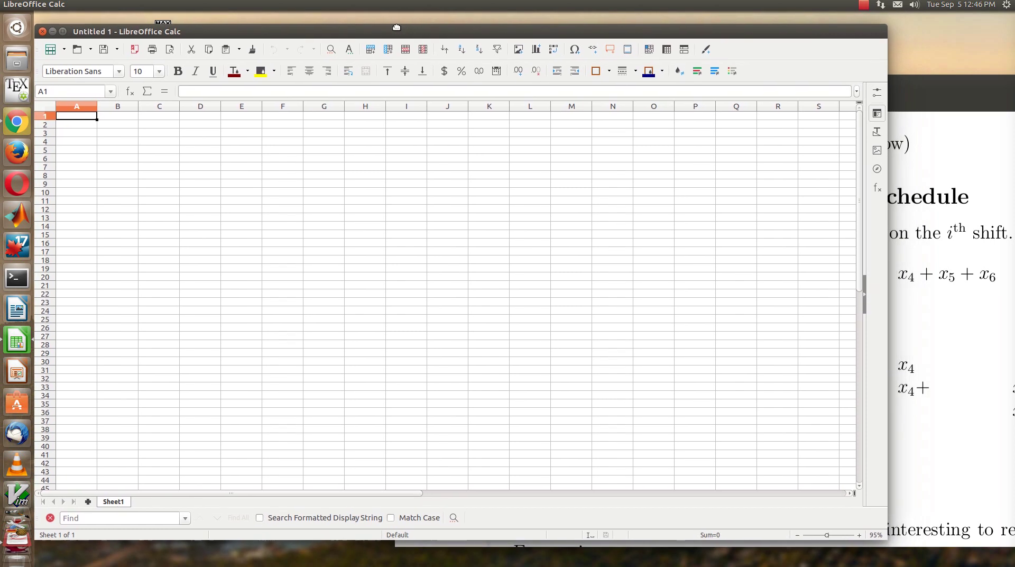
Label cell A2 "Obj Function"
click(86, 122)
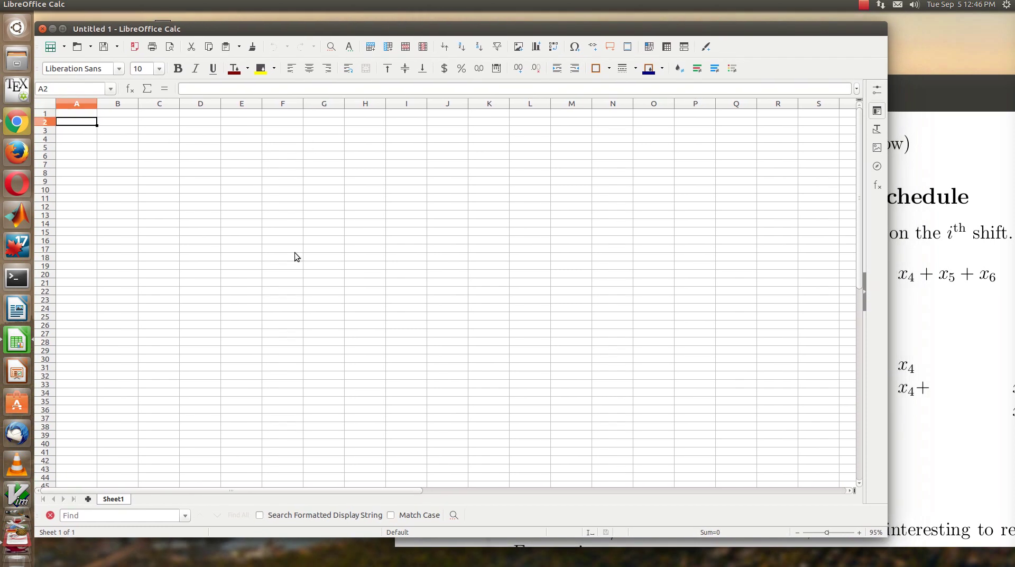
text(Obj Function)
key(Return)
Label cell A7 "Constraints", five rows below the objective function label
key(Down)
key(Down)
key(Down)
key(Down)
key(Down)
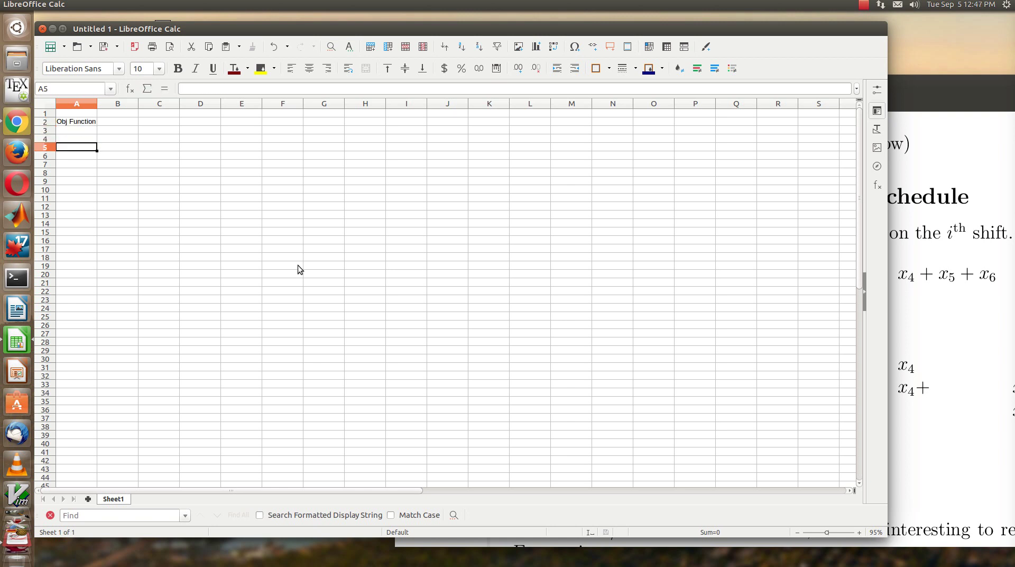
key(Up)
text(Co)
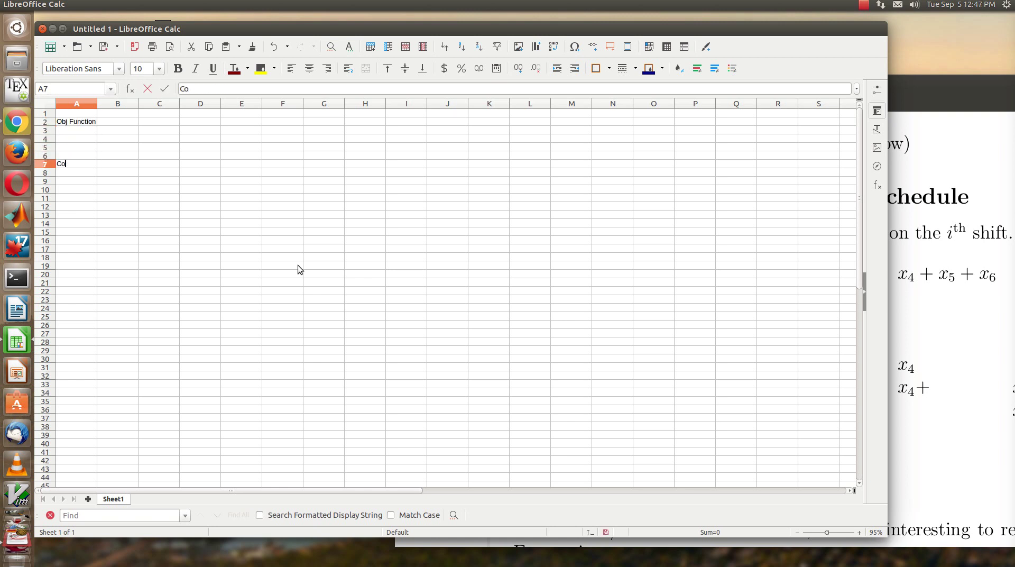
text(nstraints)
key(Return)
Label cell A12 "Computation", five rows below the constraints label
key(Down)
key(Down)
key(Down)
key(Down)
key(Down)
key(Up)
text(Compuation)
key(BackSpace)
key(BackSpace)
key(BackSpace)
key(BackSpace)
key(BackSpace)
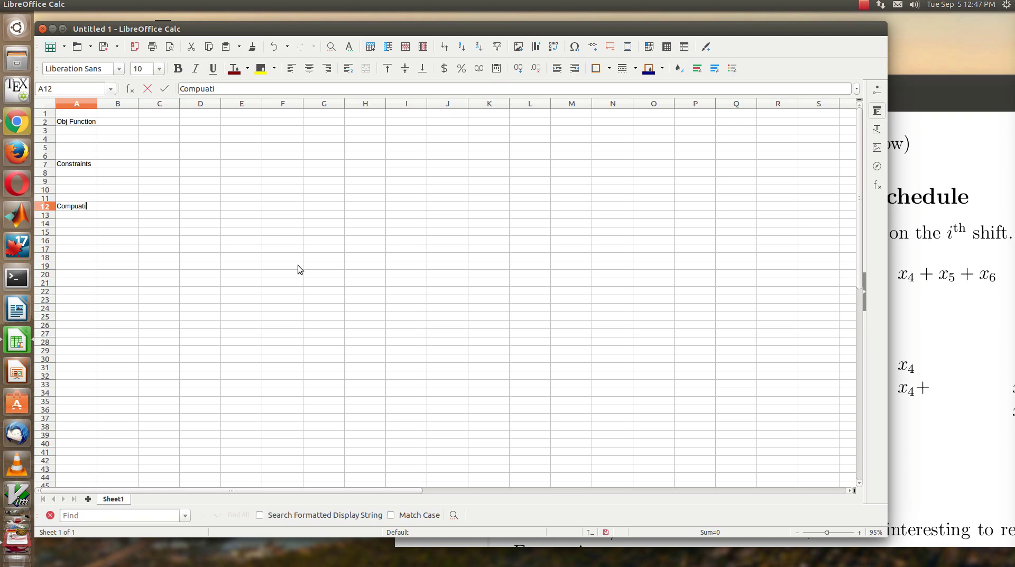
text(tation)
key(Return)
Enter the variable headings x1, x2, x3, x4, x5 and x6 across cells B2 to G2
key(Up)
key(Up)
key(Up)
key(Up)
key(Up)
key(Up)
key(Up)
key(Up)
key(Up)
key(Up)
key(Up)
key(Right)
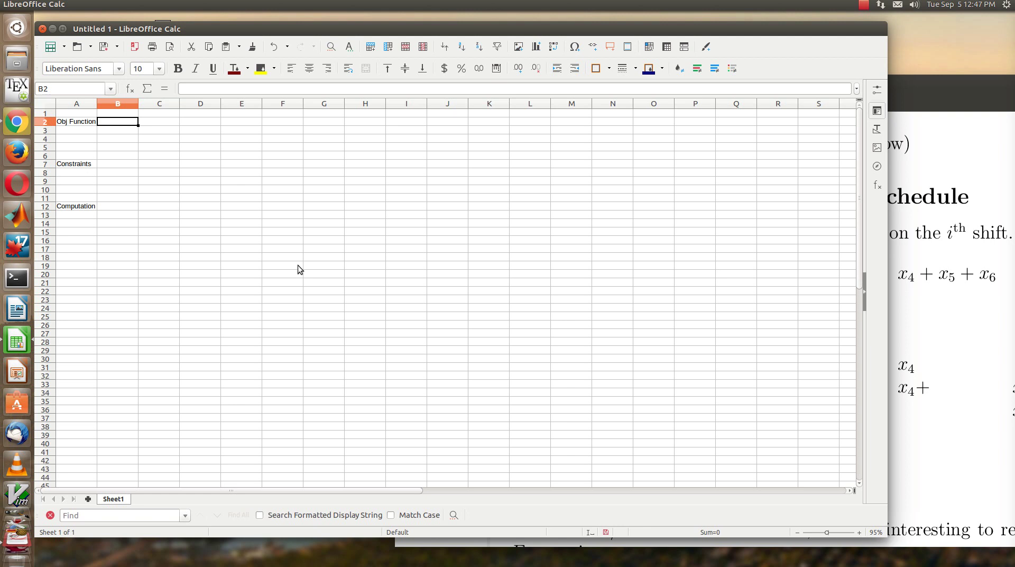
text(x`)
key(Tab)
text(x2)
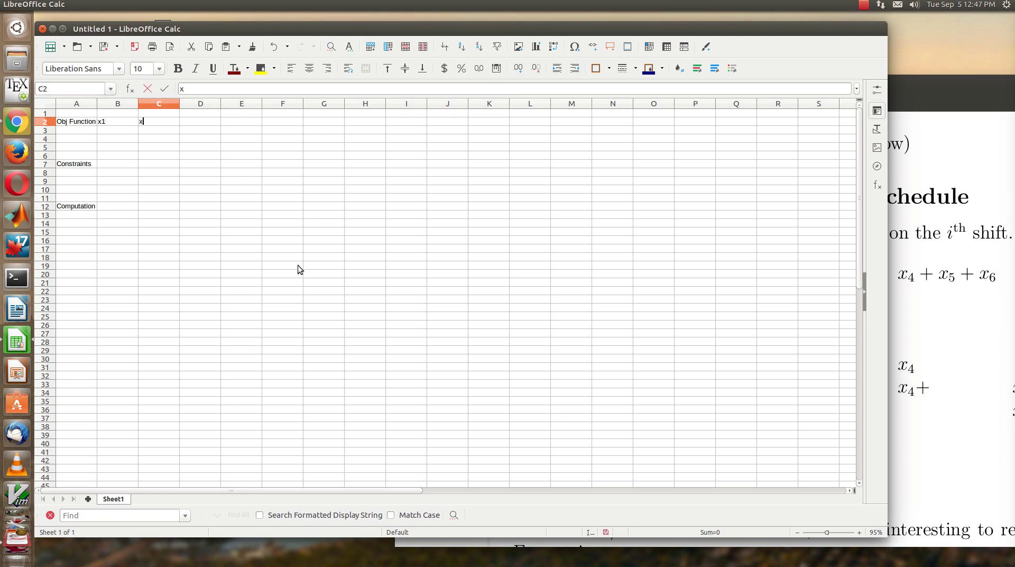
key(Tab)
text(x3)
key(Tab)
text(x4)
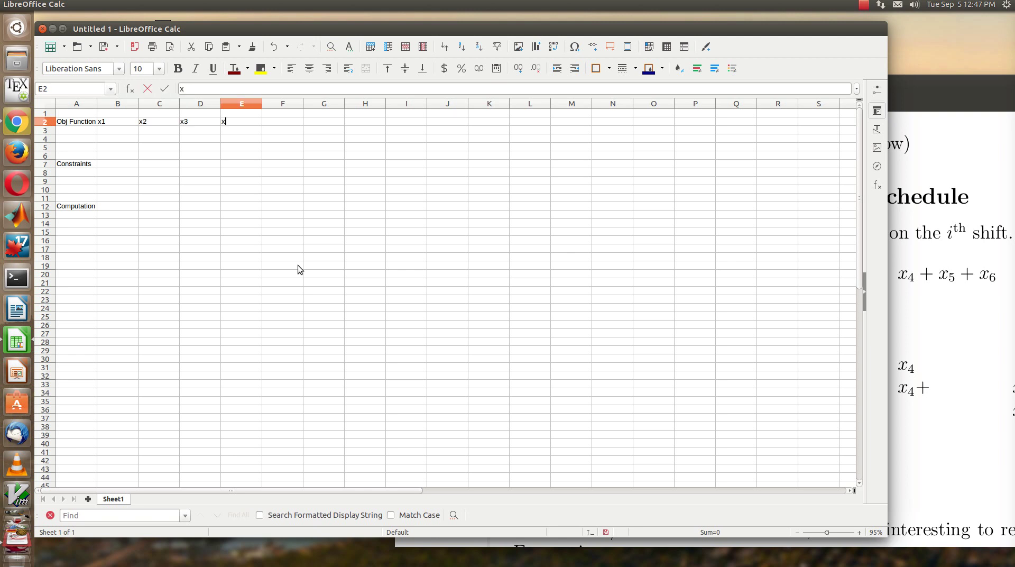
key(Tab)
text(x5)
key(Tab)
text(x5)
key(BackSpace)
text(6)
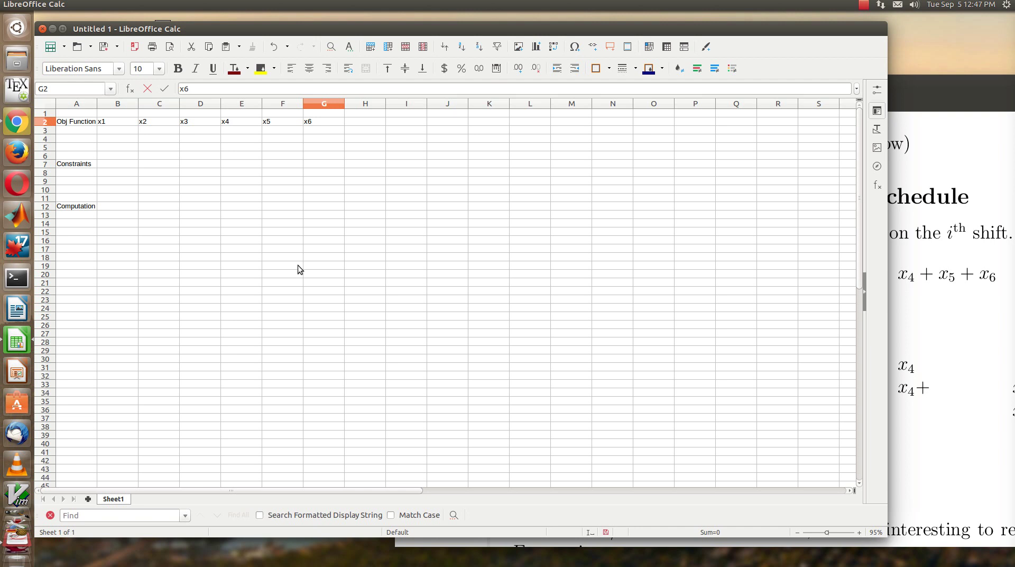
Narrow columns B through G so they fit closely around the variable headings
click(126, 104)
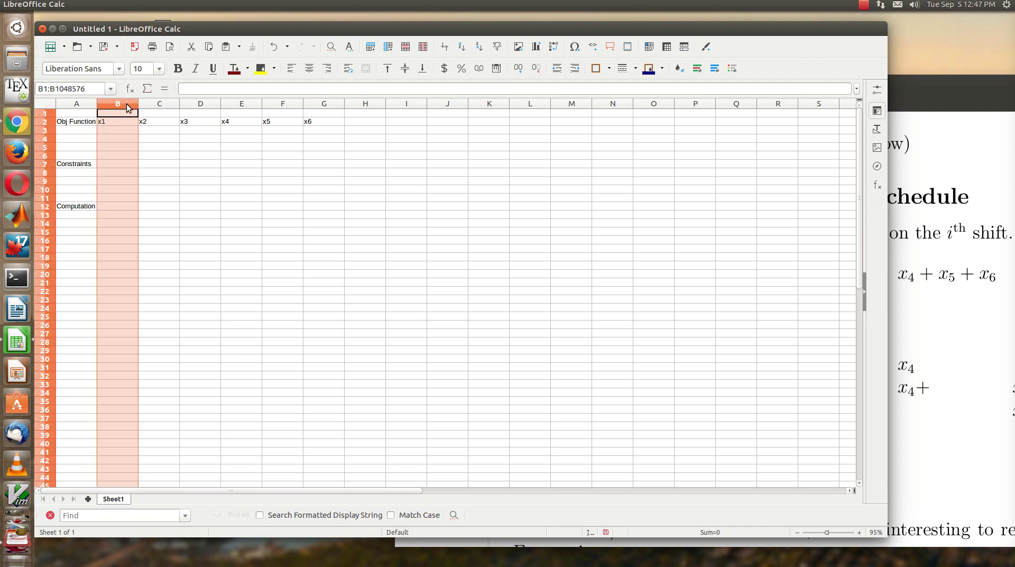
mouse_move(138, 104)
mouse_down()
mouse_move(114, 103)
mouse_move(160, 105)
mouse_move(129, 104)
mouse_up()
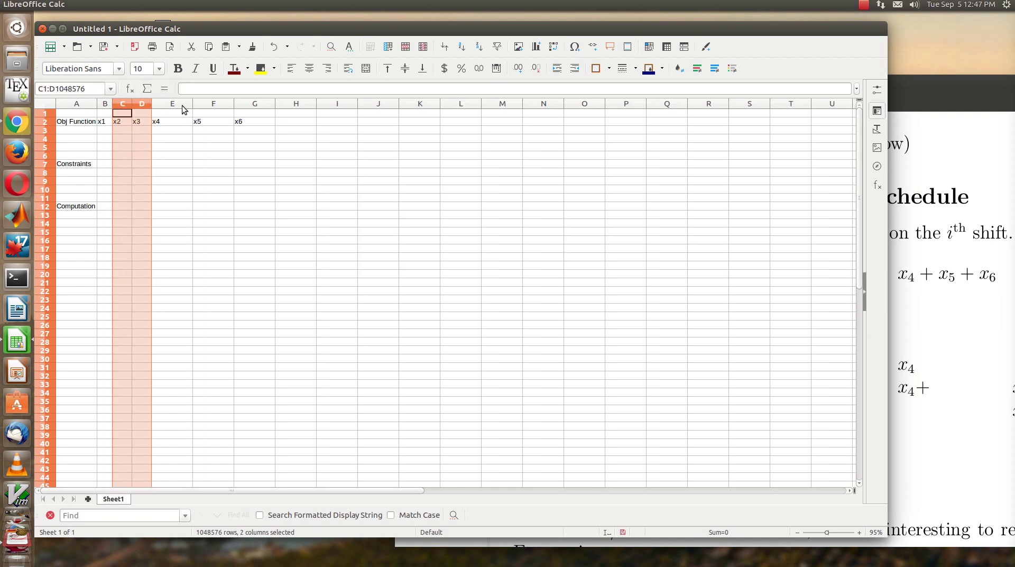
mouse_move(193, 104)
mouse_down()
mouse_move(169, 104)
mouse_move(210, 104)
mouse_move(188, 102)
mouse_up()
click(218, 103)
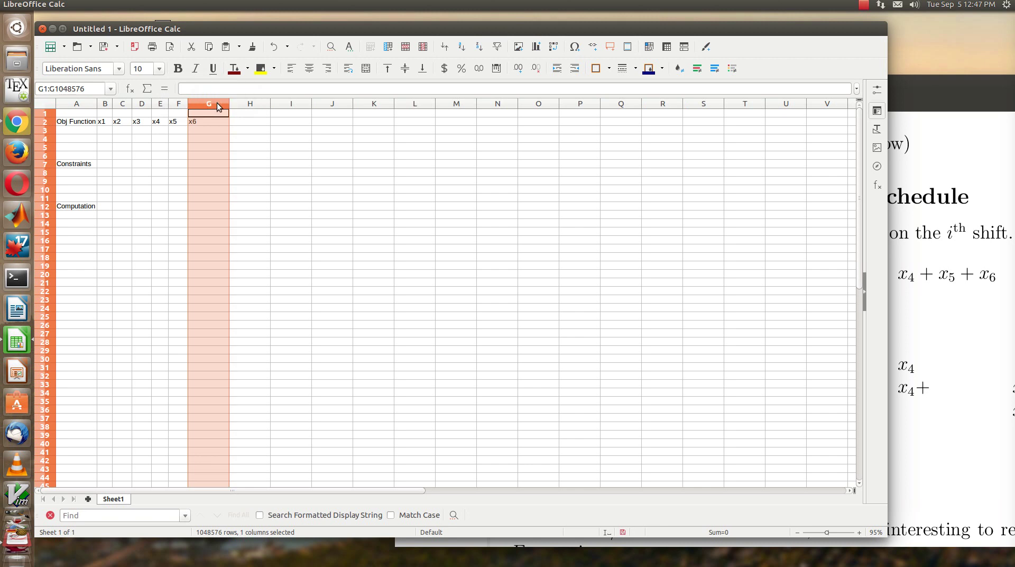
drag(229, 103, 209, 103)
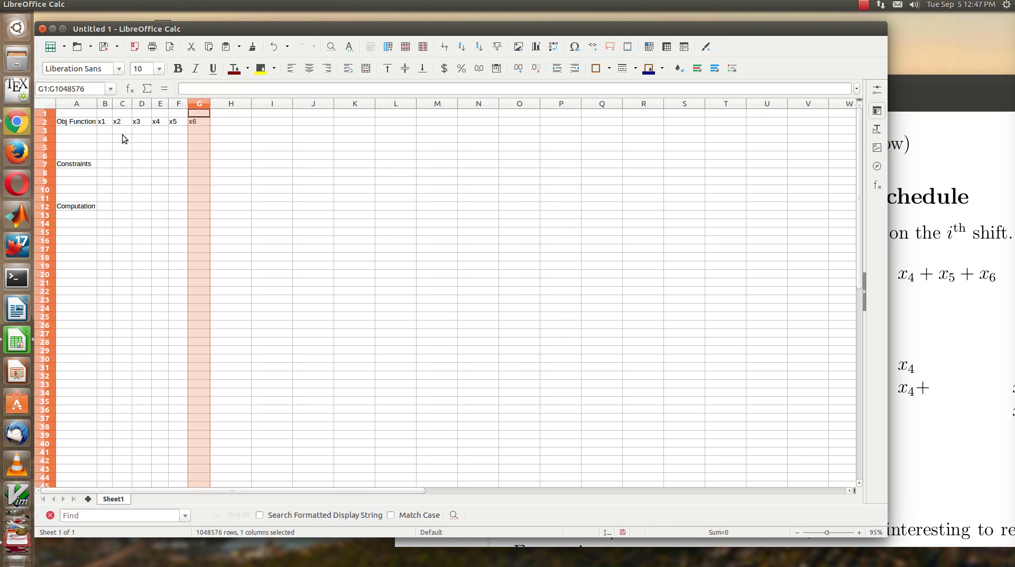
Check the objective function in the PDF and enter its coefficients, all 1, in cells B4 to G4 of the spreadsheet
click(102, 131)
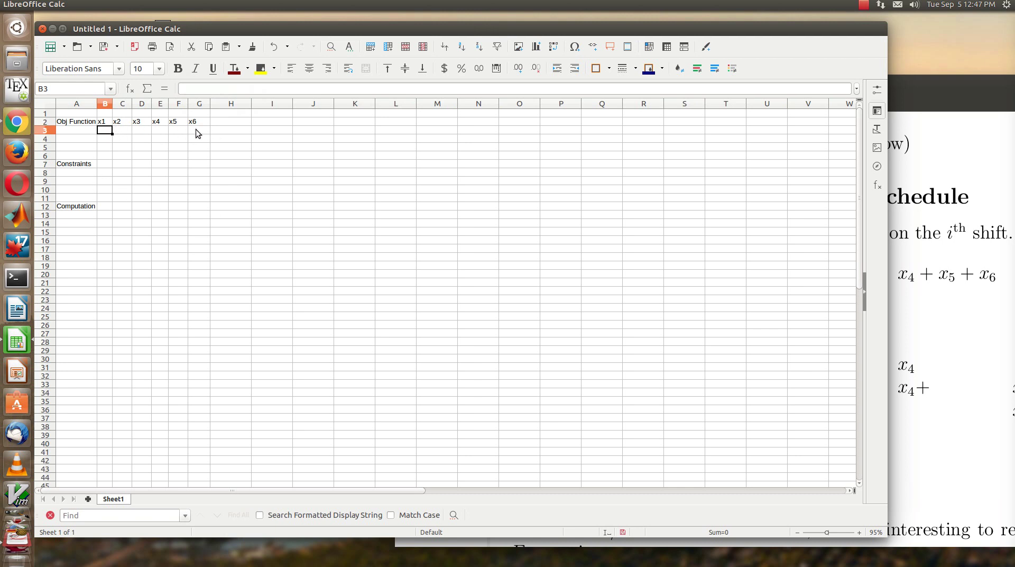
click(106, 137)
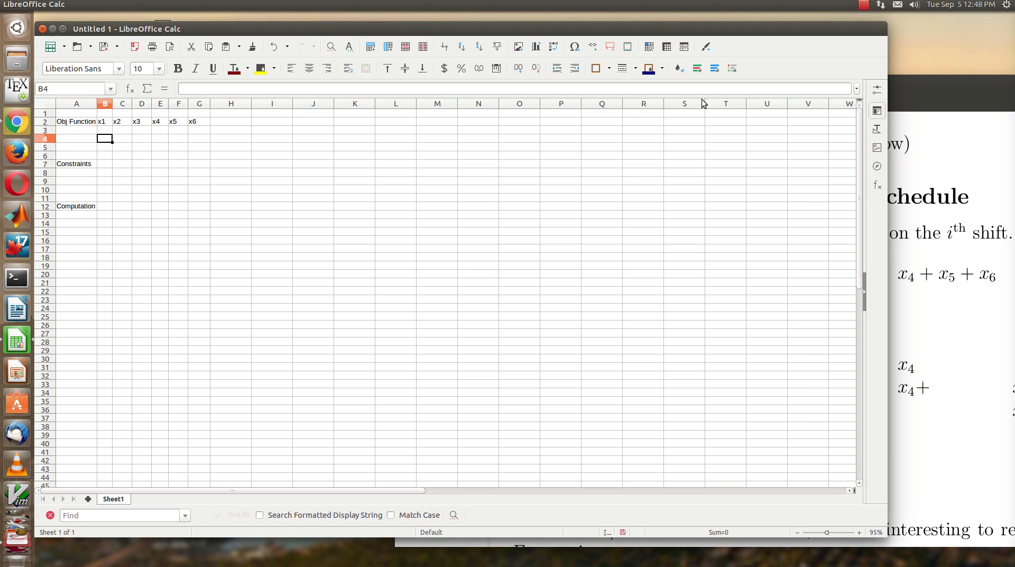
click(914, 86)
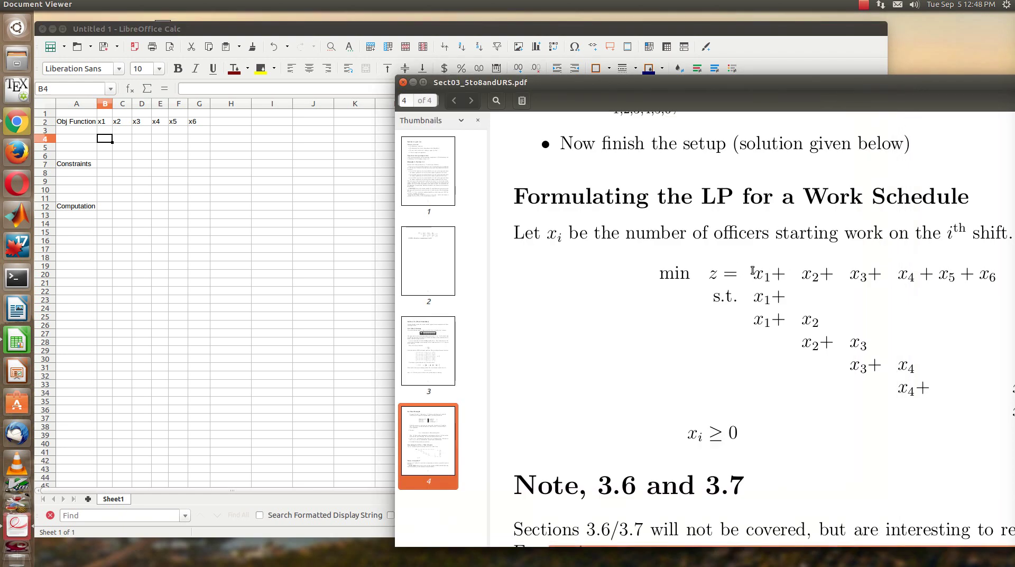
click(180, 28)
text(1)
key(Tab)
text(1)
key(Tab)
text(1)
key(Tab)
text(1)
key(Tab)
text(1)
key(Tab)
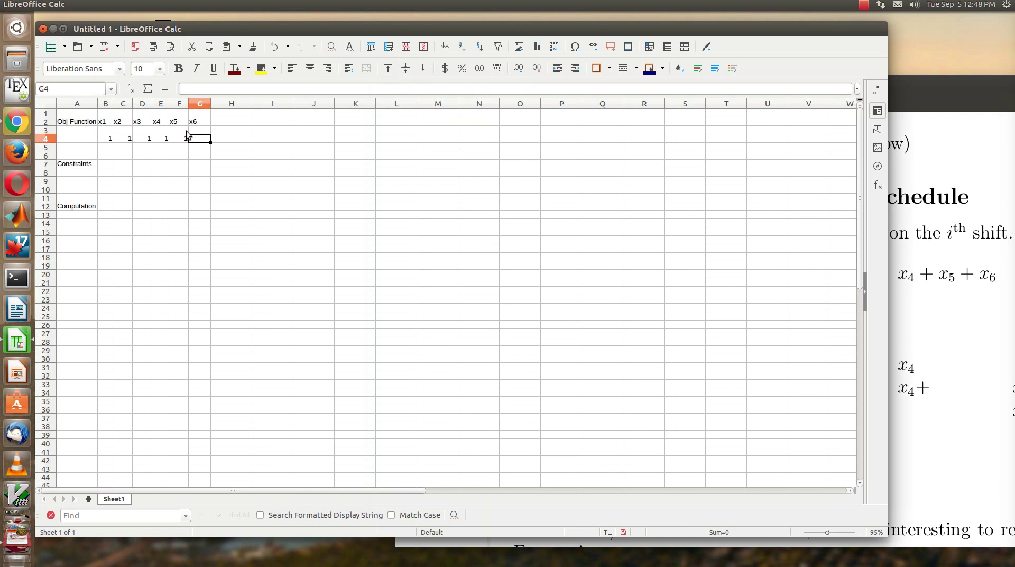
text(1)
key(Return)
Widen column B slightly and enter a formula in B5 for the SUMPRODUCT of $B$3:$G$3 and B4:G4
key(Left)
key(Left)
key(Left)
key(Left)
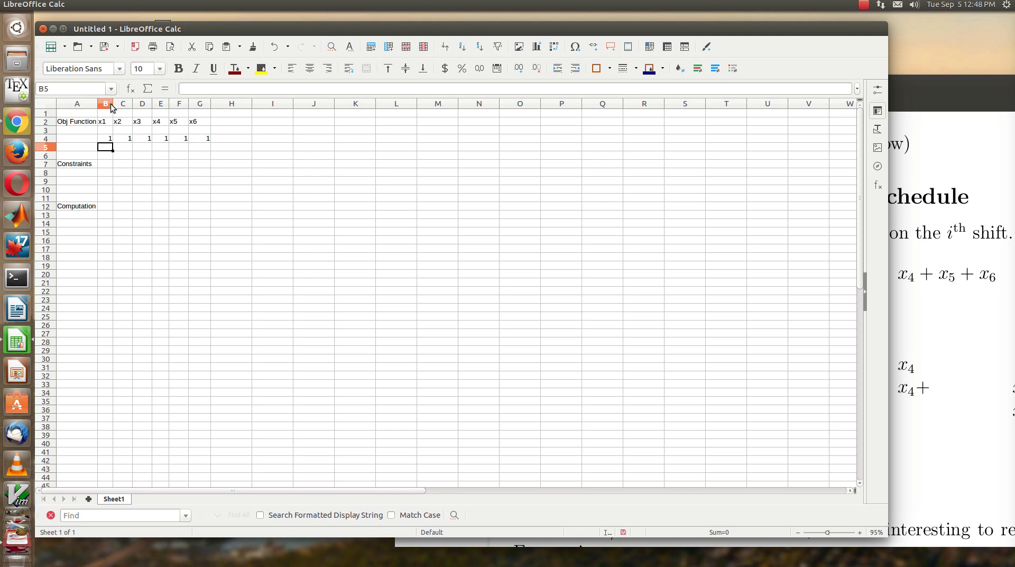
drag(112, 103, 121, 102)
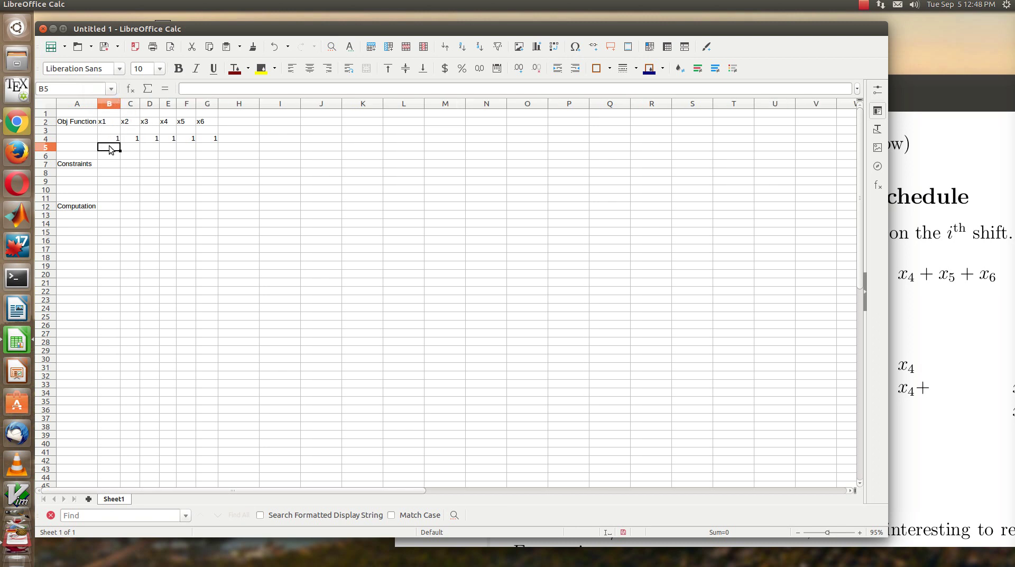
text(=)
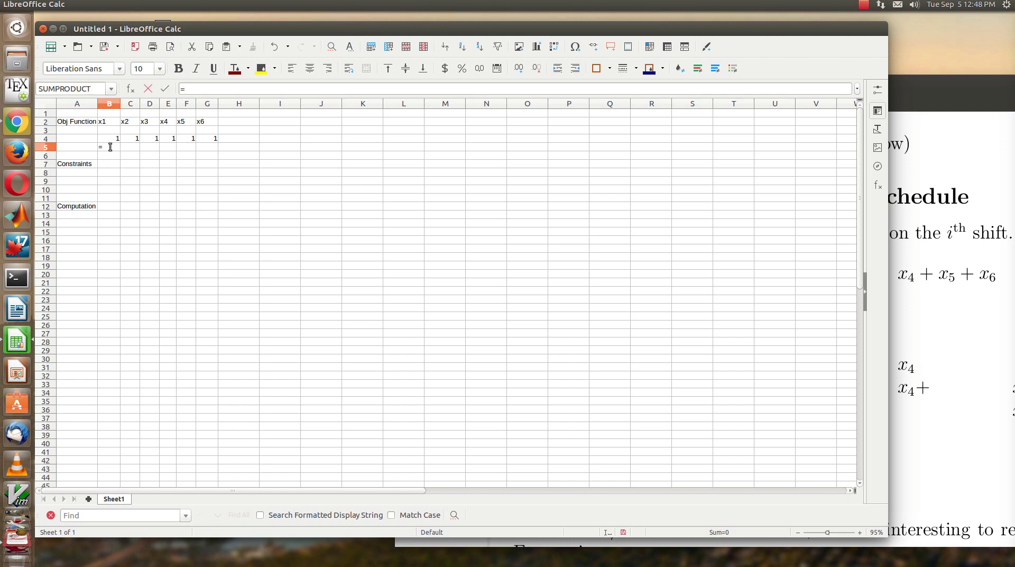
text(sumproduct($)
text(B$)
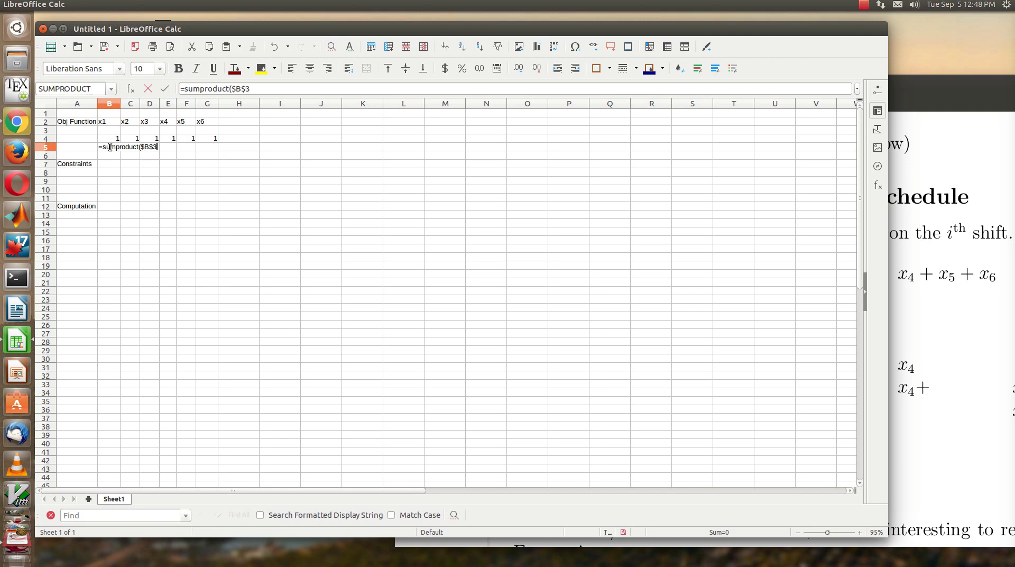
text(3:$G$)
text(3,B4:G4);)
key(Return)
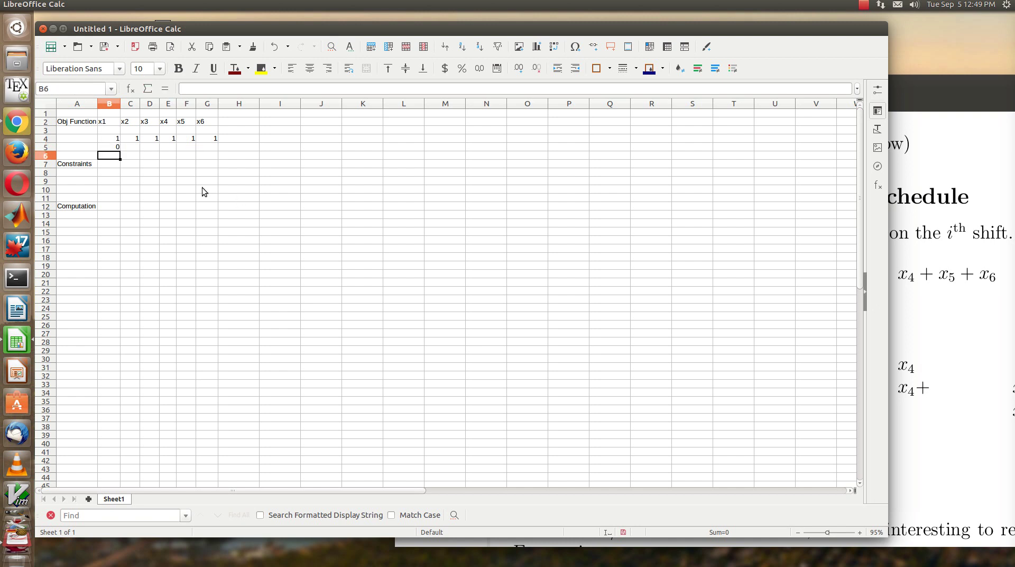
Consult the first constraint in the PDF and enter its coefficients 1, 0, 0, 0, 0, 1 in cells B7 to G7
click(113, 163)
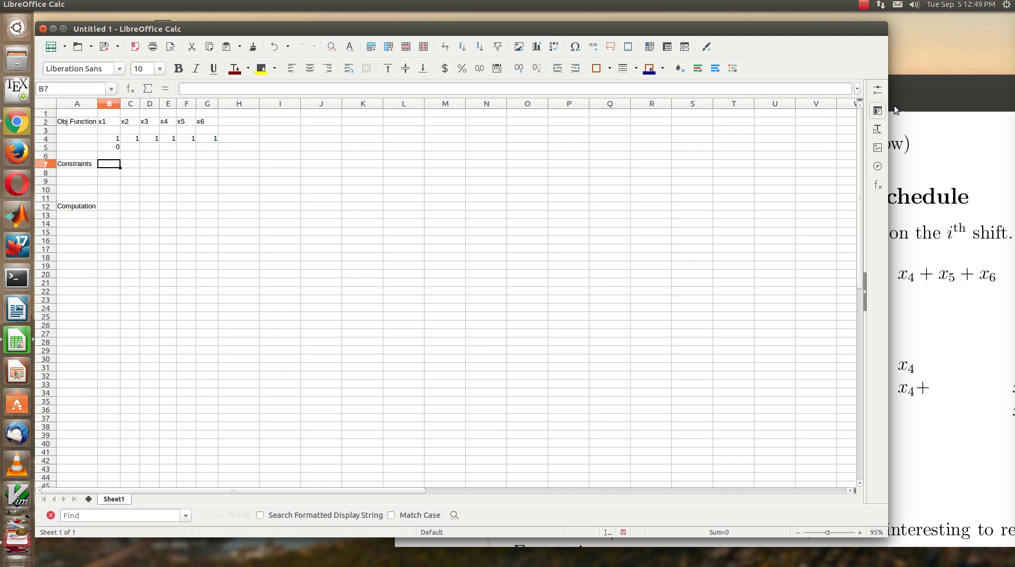
click(912, 92)
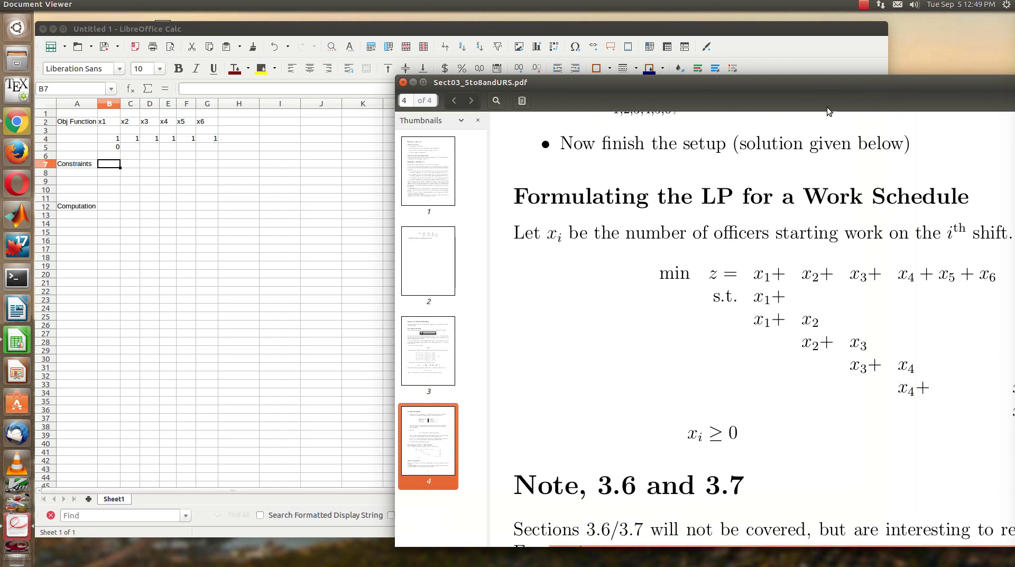
drag(825, 85, 767, 89)
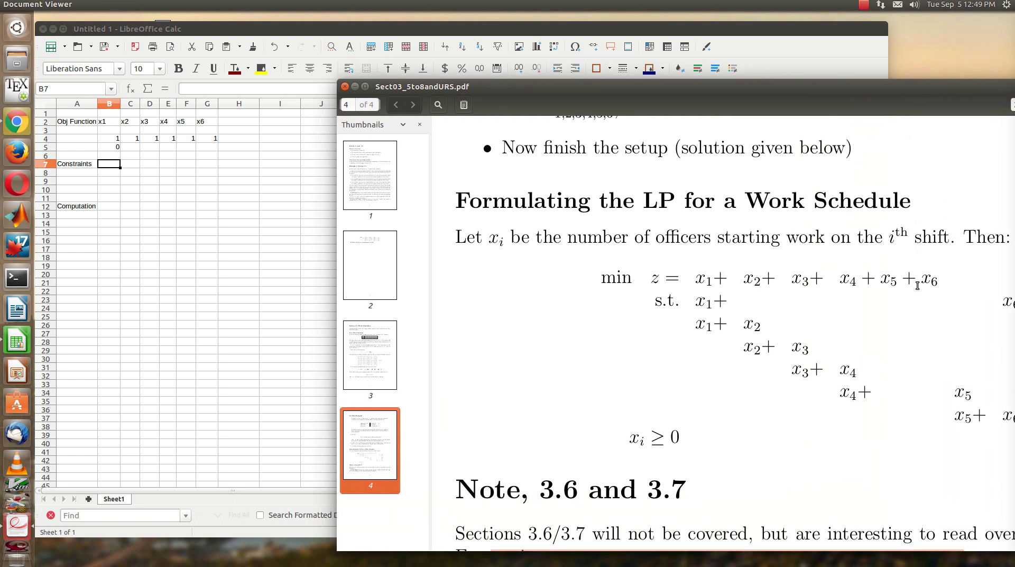
drag(765, 93, 746, 92)
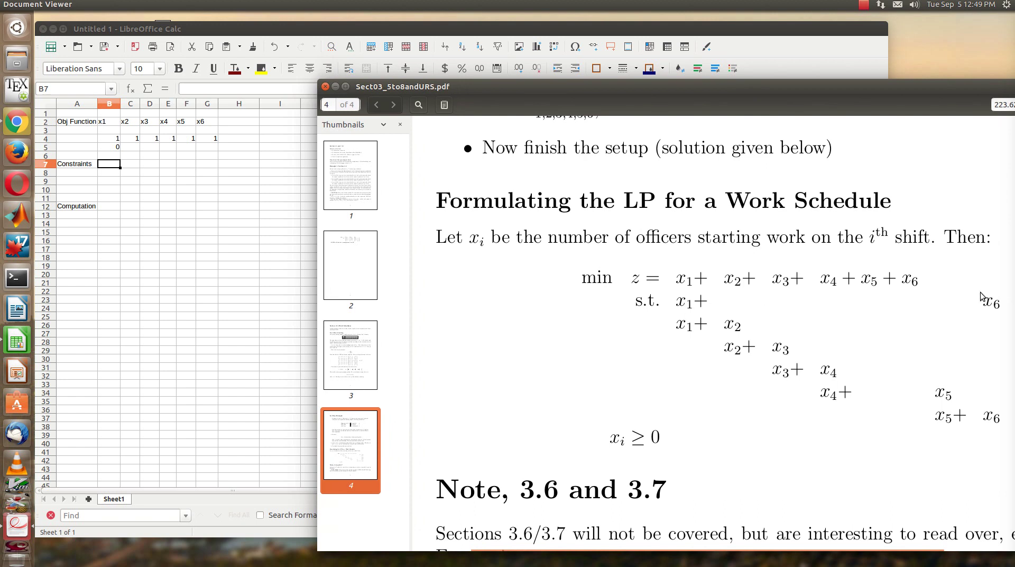
click(519, 28)
text(1)
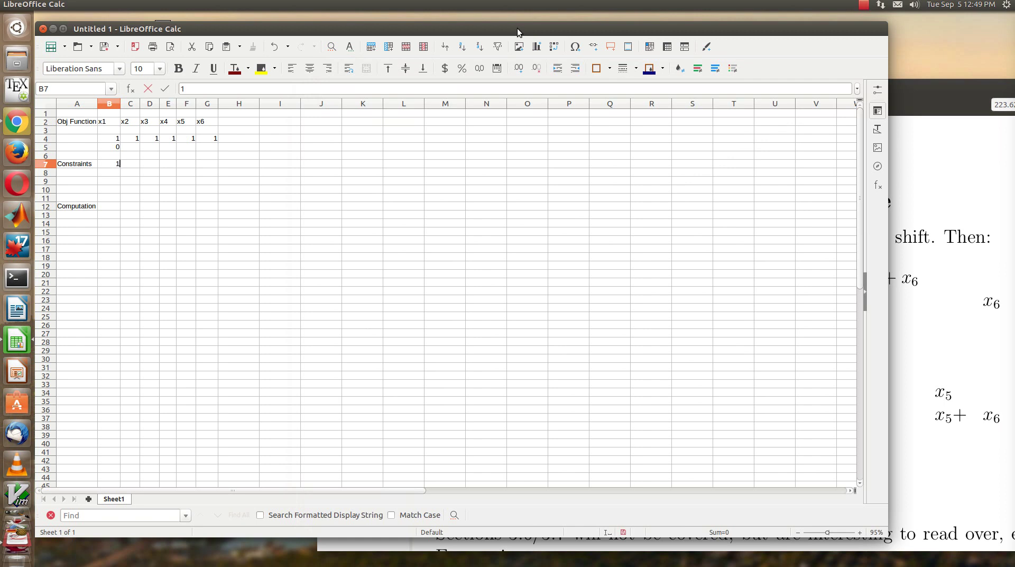
key(Tab)
text(0)
key(Tab)
text(0)
key(Tab)
text(0)
key(Tab)
text(0	)
text(1)
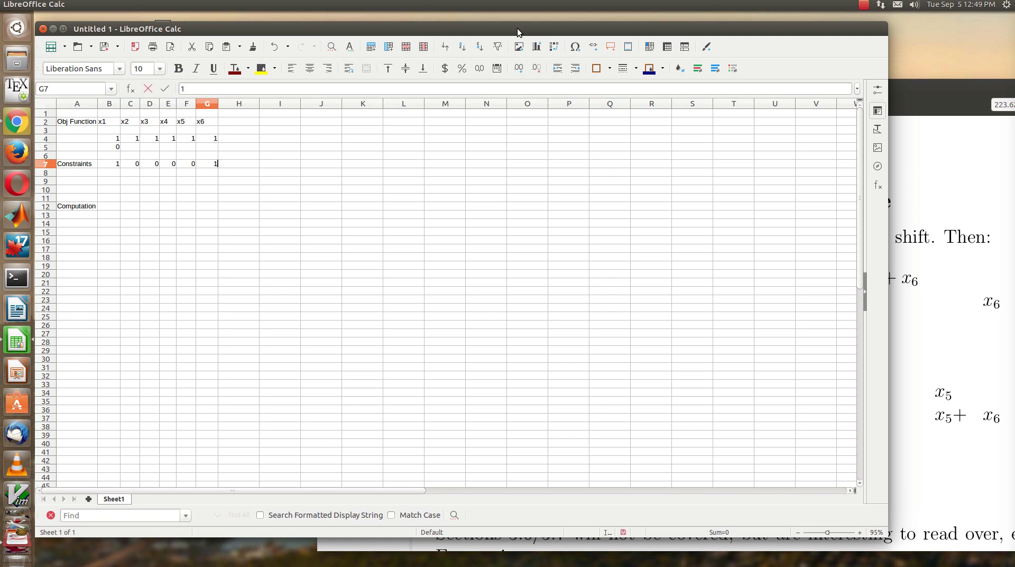
Complete the first constraint with >= in H7 and the right-hand side 8 from the PDF in I7
key(Tab)
text(>=)
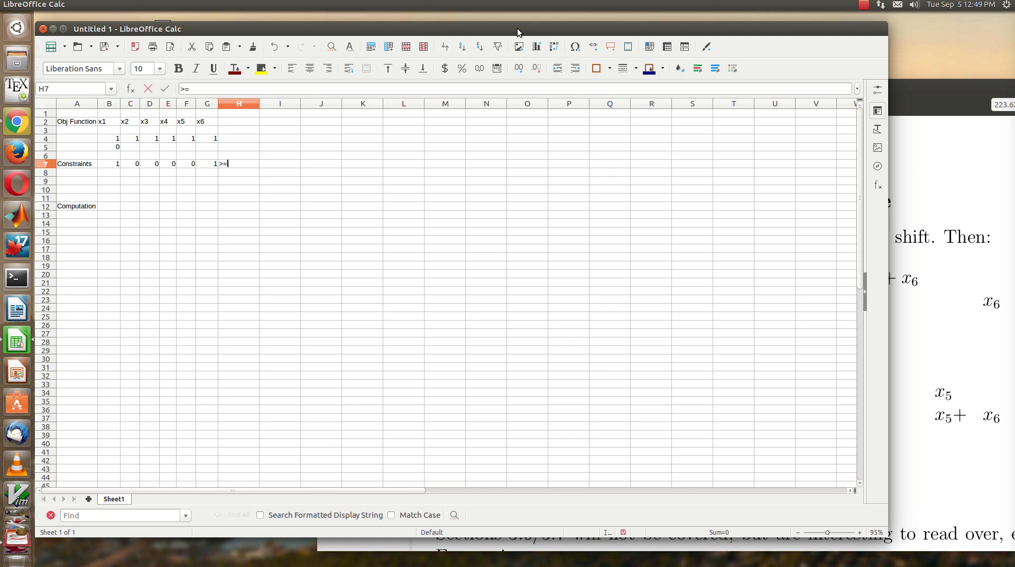
click(922, 90)
drag(922, 90, 863, 80)
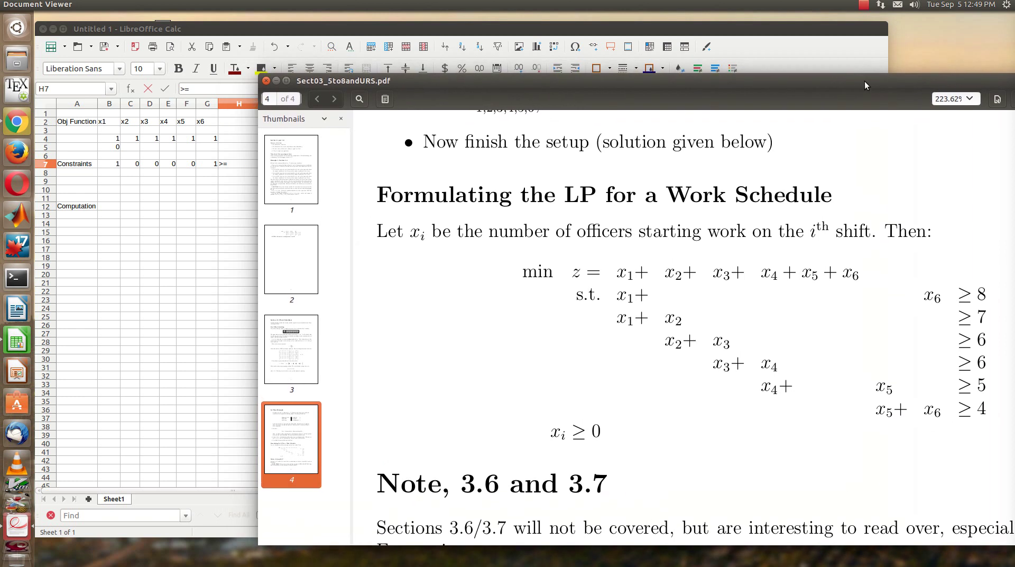
click(696, 32)
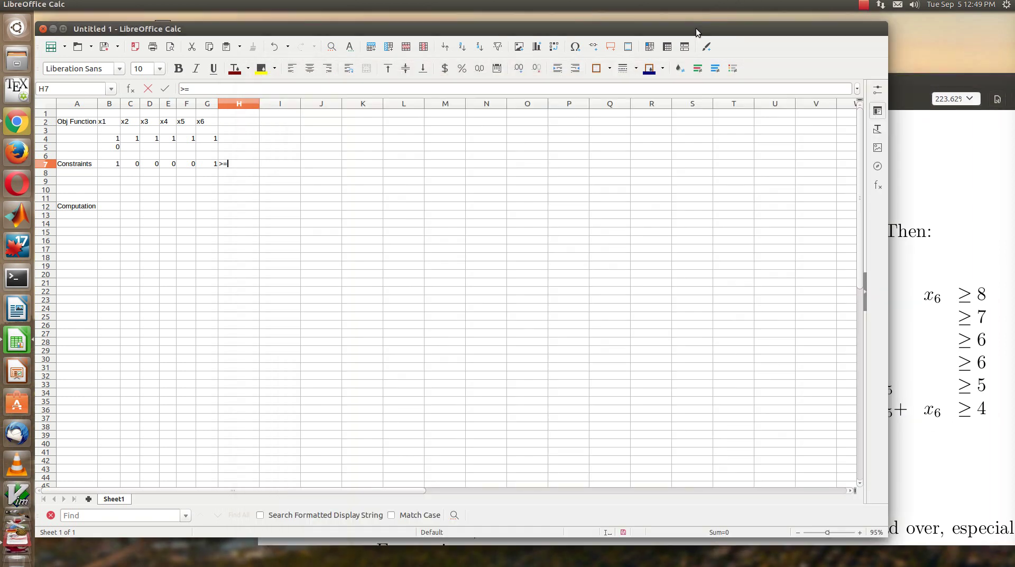
click(274, 164)
text(8)
Narrow columns H and I to fit the inequality sign and the right-hand side
click(258, 103)
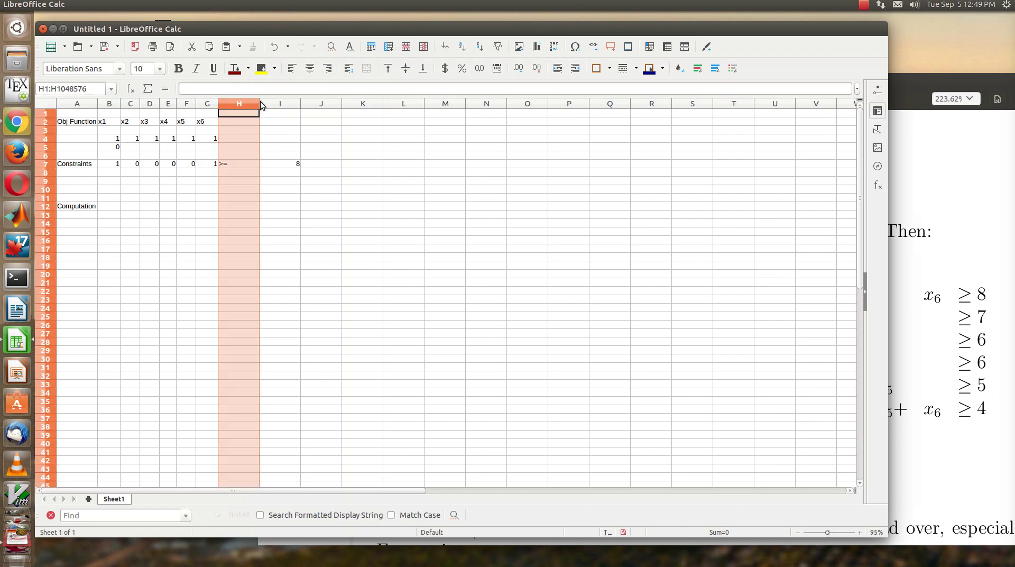
mouse_move(259, 103)
mouse_down()
mouse_move(233, 106)
mouse_move(275, 103)
mouse_move(250, 105)
mouse_up()
click(271, 100)
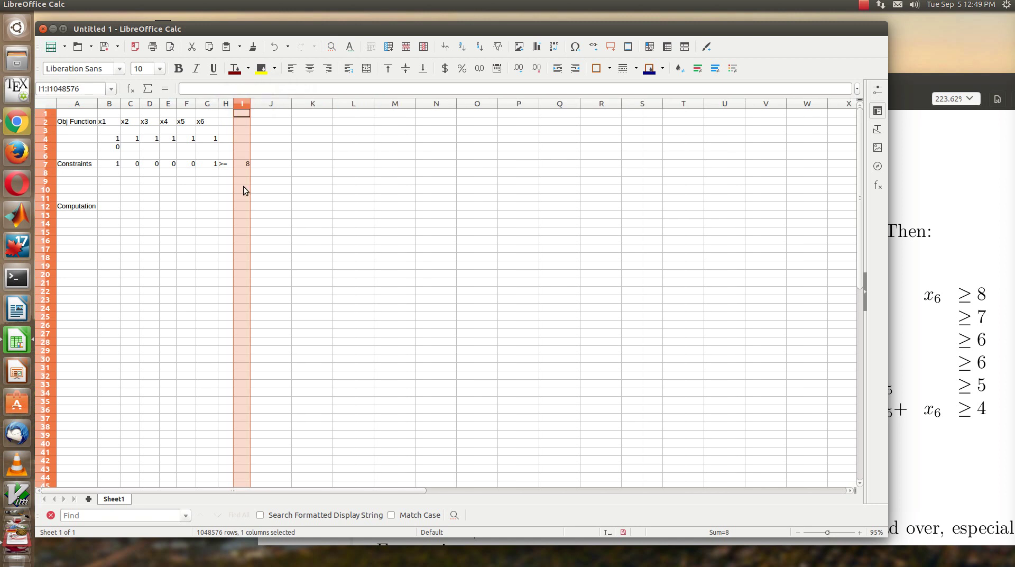
Check the second constraint in the PDF and enter 1 for x1 and x2 in cells B8 and C8
click(102, 173)
drag(914, 82, 944, 94)
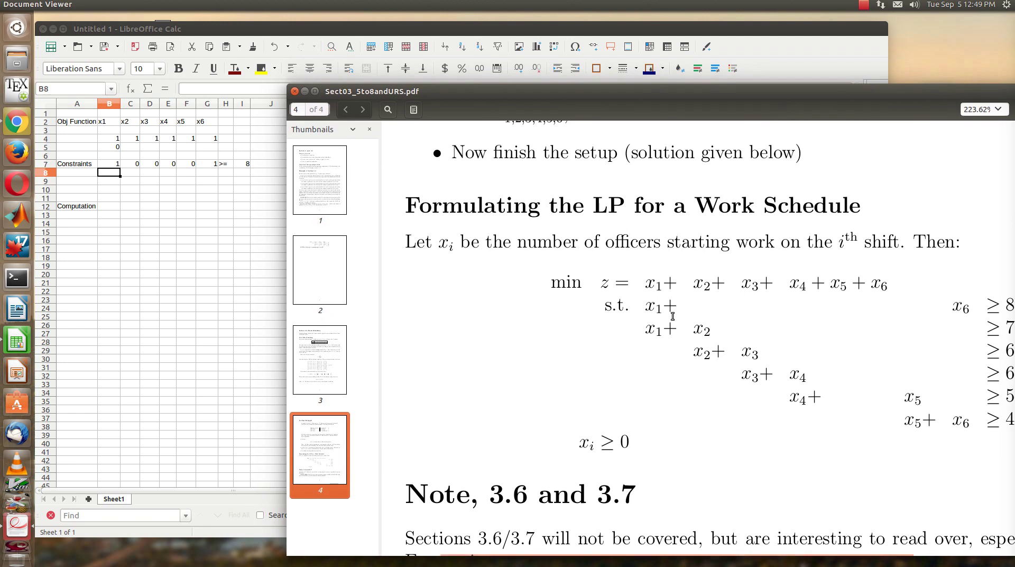
click(601, 28)
text(1)
key(Tab)
text(1)
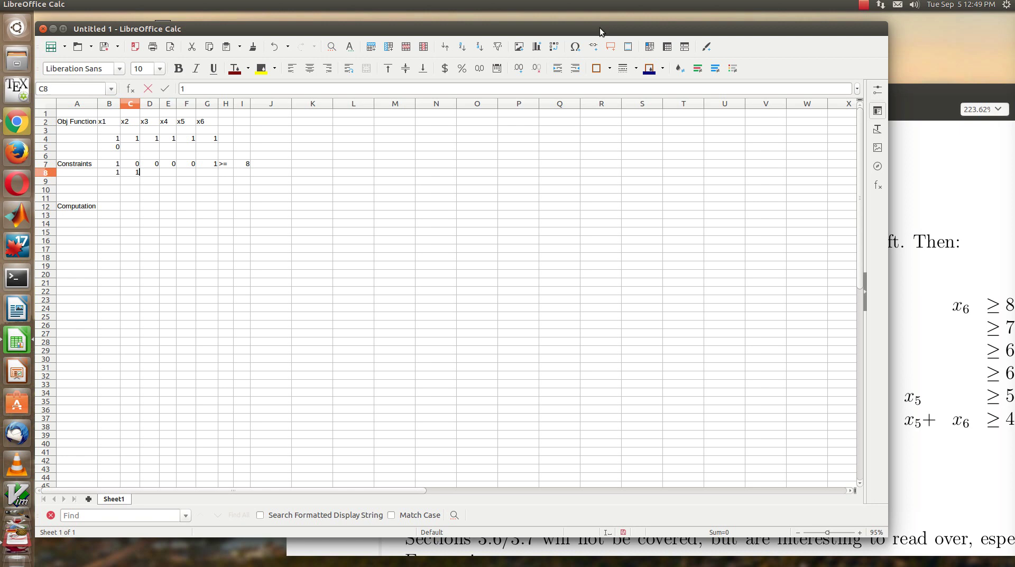
key(Down)
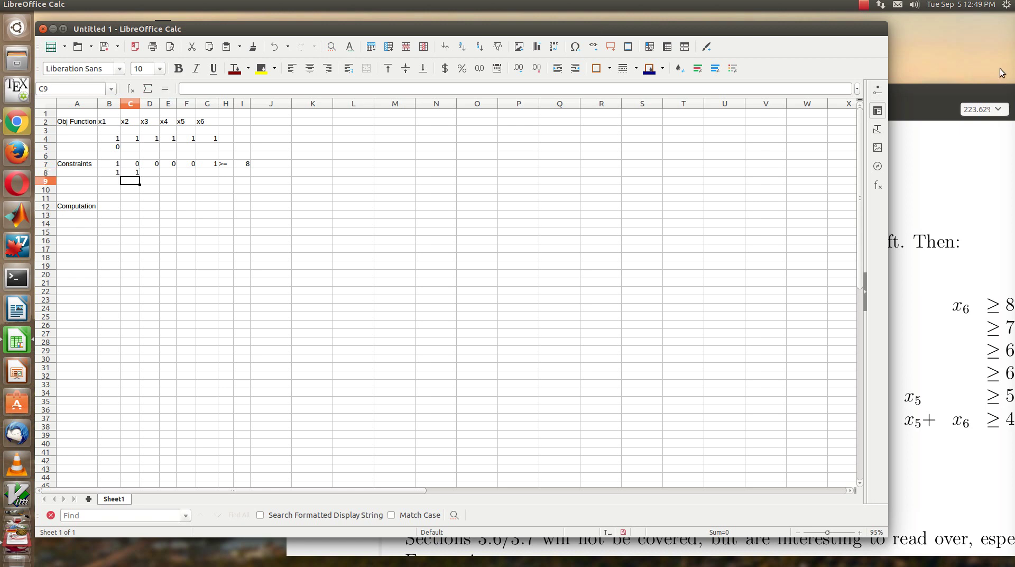
Check the remaining constraints in the PDF and enter 1 in C9:D9, D10:E10, E11:F11 and F12:G12
click(954, 147)
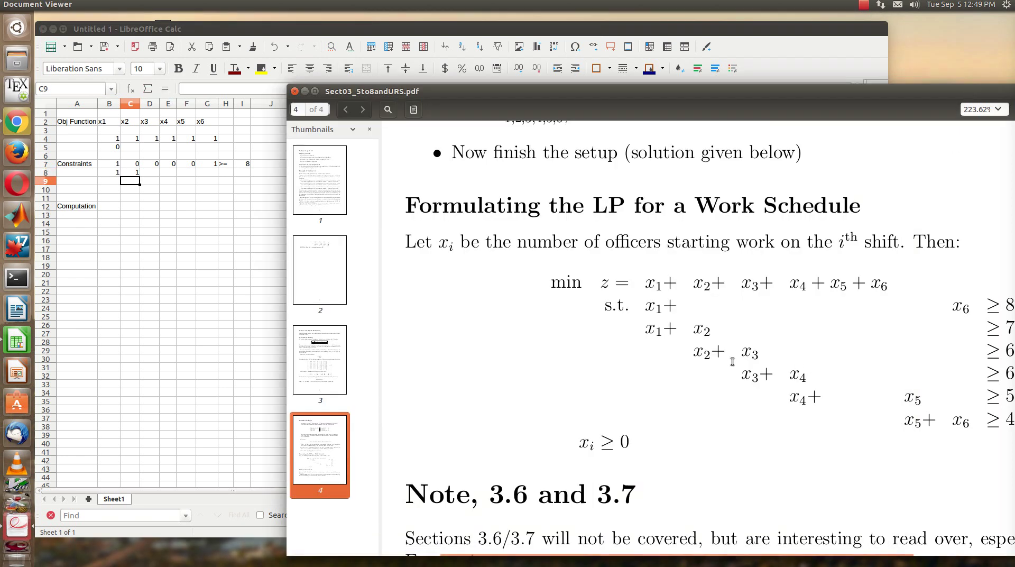
click(658, 28)
text(1)
key(Tab)
text(1)
key(Down)
text(1)
key(Tab)
text(1)
key(Down)
text(1)
key(Tab)
text(1)
key(Down)
text(1)
key(Tab)
text(1)
Enter 0 for the missing variables of the second constraint in cells D8 to G8
key(Up)
key(Up)
key(Up)
key(Up)
key(Left)
key(Left)
key(Left)
text(0)
key(Tab)
text(0)
key(Tab)
text(0)
key(Tab)
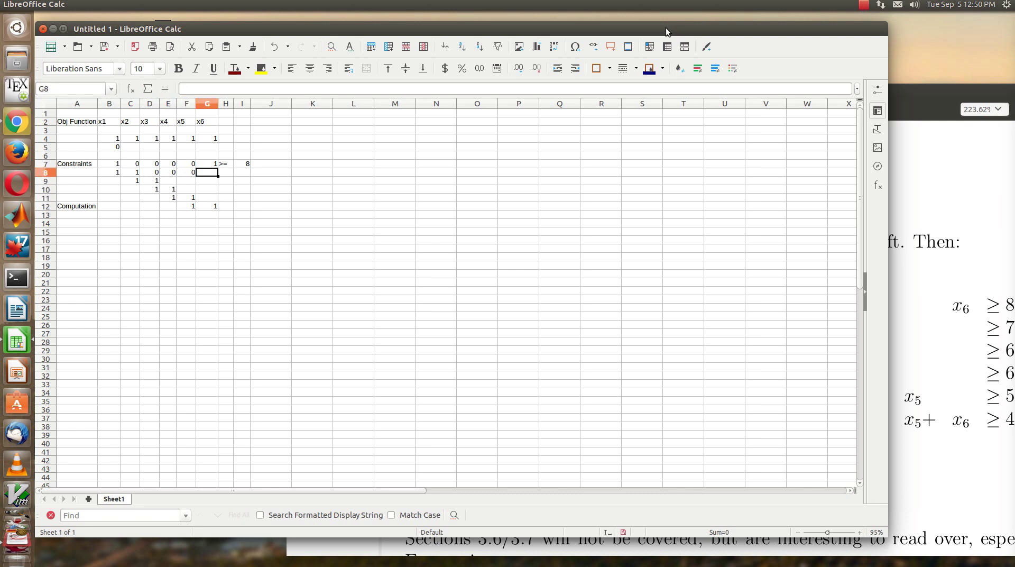
text(0)
Enter 0 for x4, x5 and x6 of the third constraint in cells E9 to G9
key(Down)
key(Left)
key(Left)
text(0)
key(Tab)
text(0)
key(Down)
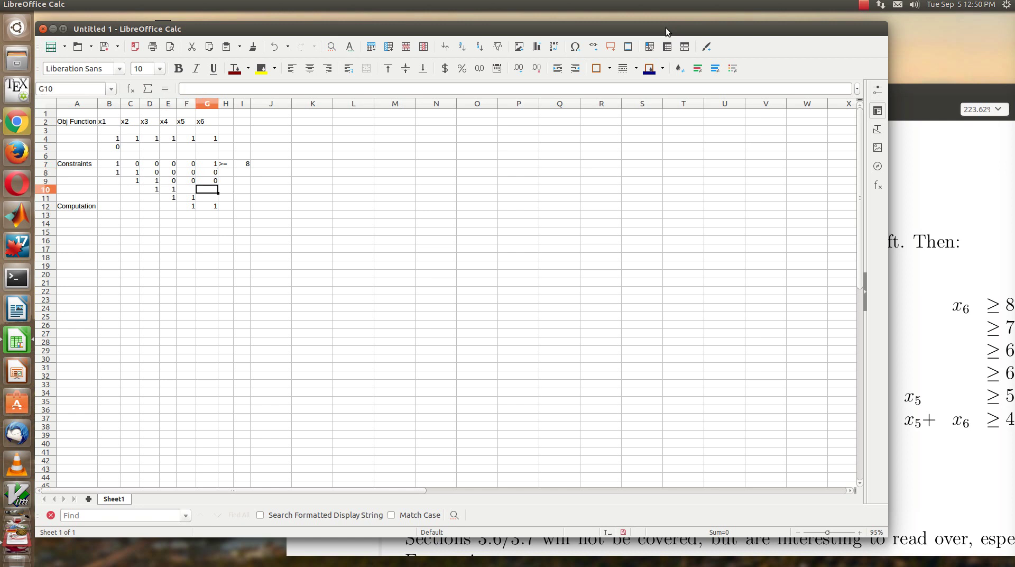
Enter 0 in B9 and in the blank coefficient cells B10, C10, F10 and G10
text(0)
key(Left)
text(0)
key(Left)
key(Left)
key(Left)
text(0)
key(Left)
key(Left)
key(Right)
text(0)
Enter 0 for x1, x2 and x3 of the fifth constraint in cells B11 to D11
key(Down)
text(0)
key(Right)
key(Right)
key(Left)
text(0)
key(Right)
text(0)
Enter 0 for x1 through x4 of the last constraint in cells B12 to E12
key(Down)
key(Left)
key(Left)
text(0)
key(Right)
text(0)
key(Right)
text(0)
key(Right)
text(0)
Clear the Computation label from A12 and re-enter it in A14, below the constraints
key(Left)
key(Left)
key(Left)
key(Left)
key(BackSpace)
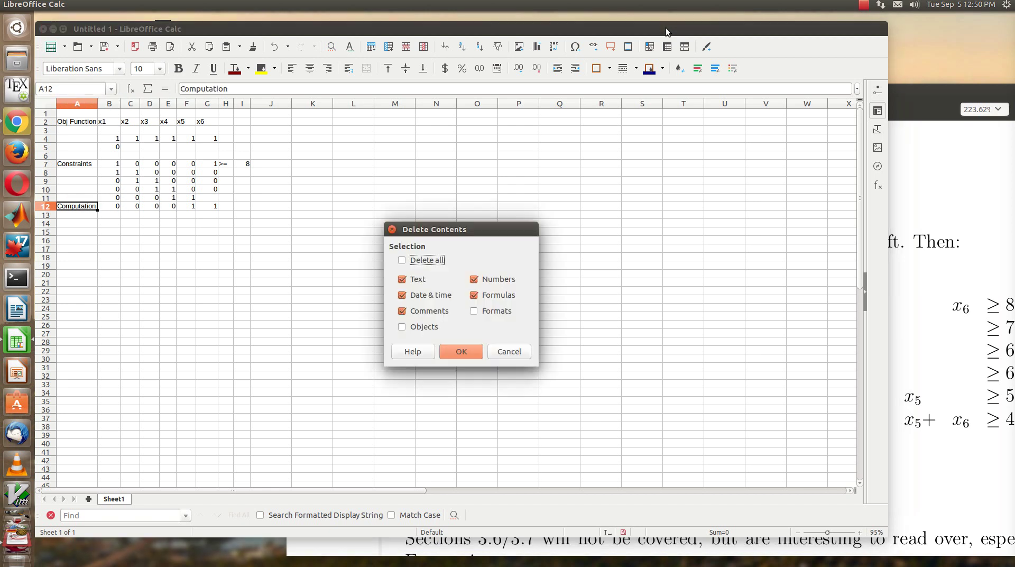
click(457, 351)
click(95, 217)
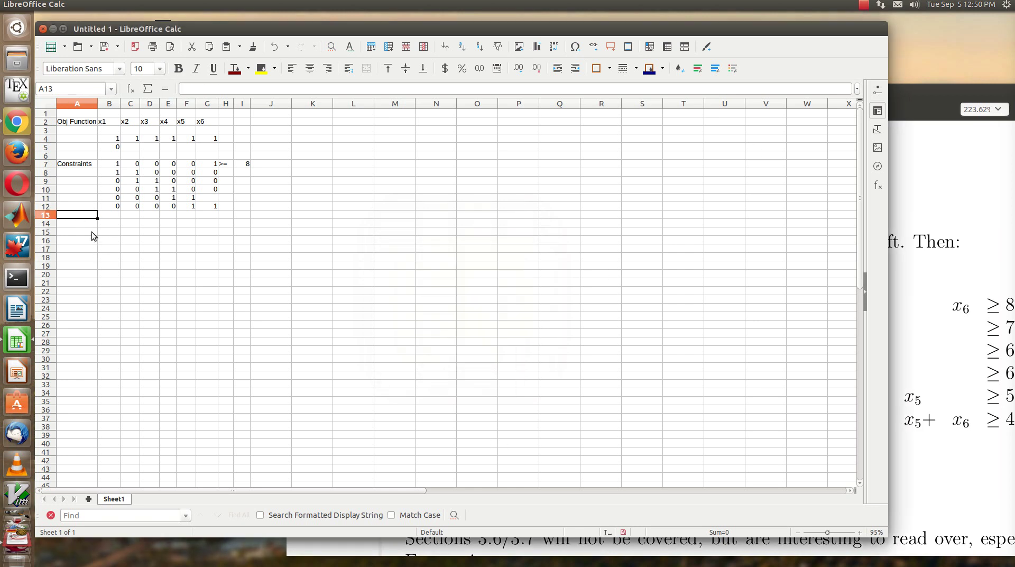
click(81, 224)
text(Computation)
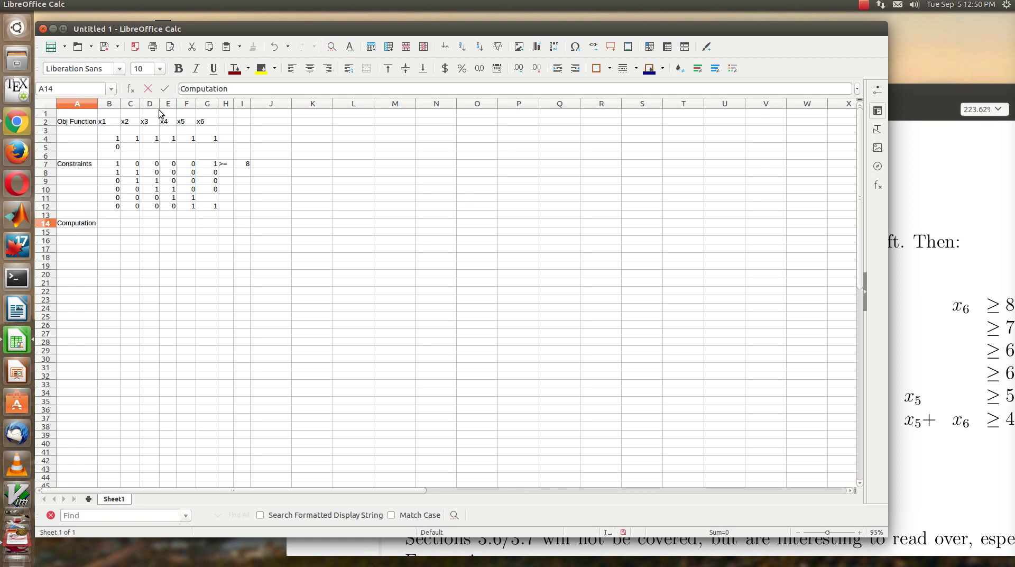
Enter >= for the remaining constraints in cells H8 to H12 and fill the blank coefficient G11 with 0
click(230, 173)
text(>=)
key(Return)
text(>=)
key(Return)
text(>)
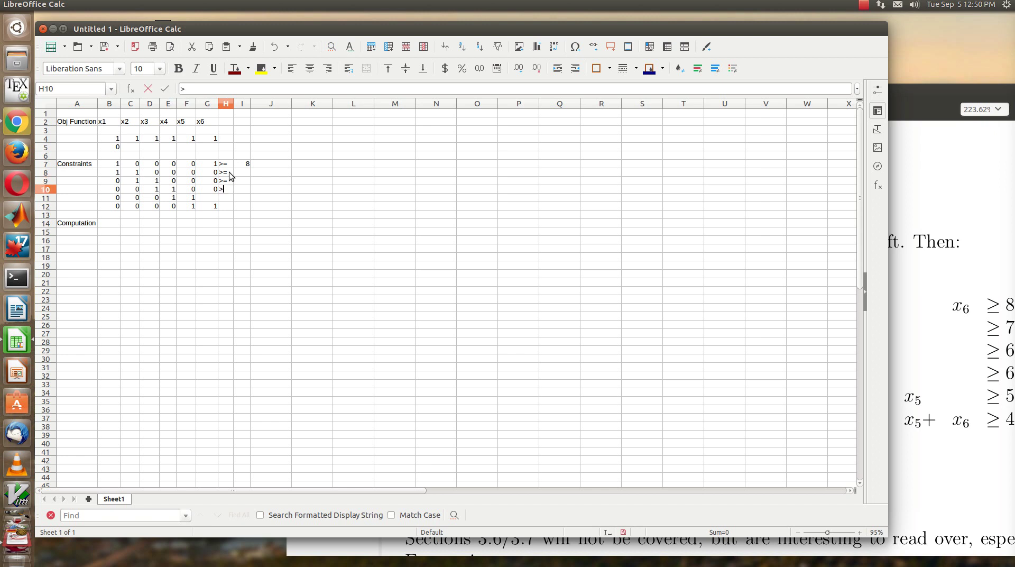
text(=)
key(Return)
text(>=)
key(Left)
text(0)
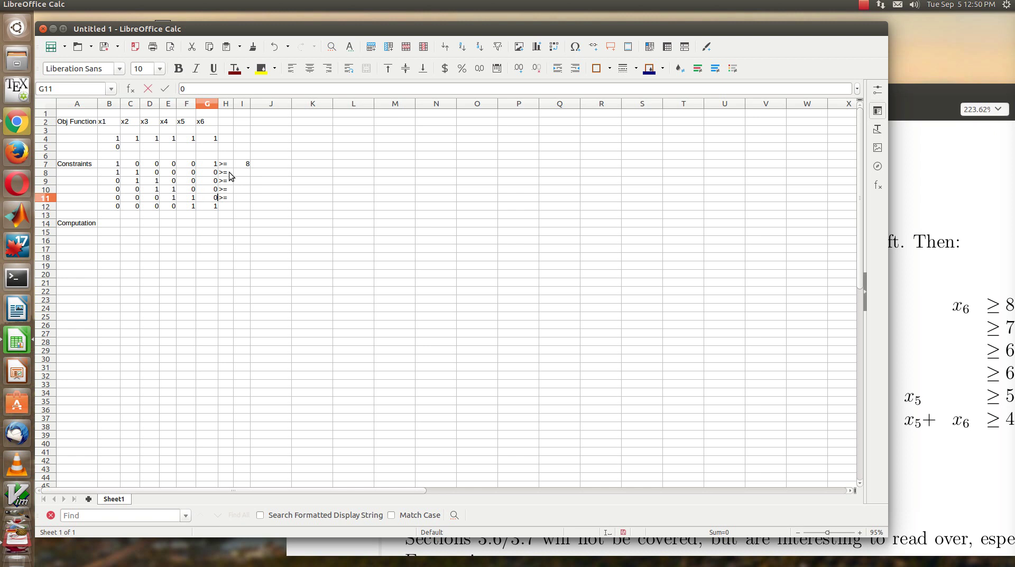
key(Return)
key(Right)
text(>=)
Enter the right-hand sides 7, 6, 6, 5 and 4 in cells I8 to I12
key(Up)
key(Up)
key(Up)
key(Up)
key(Right)
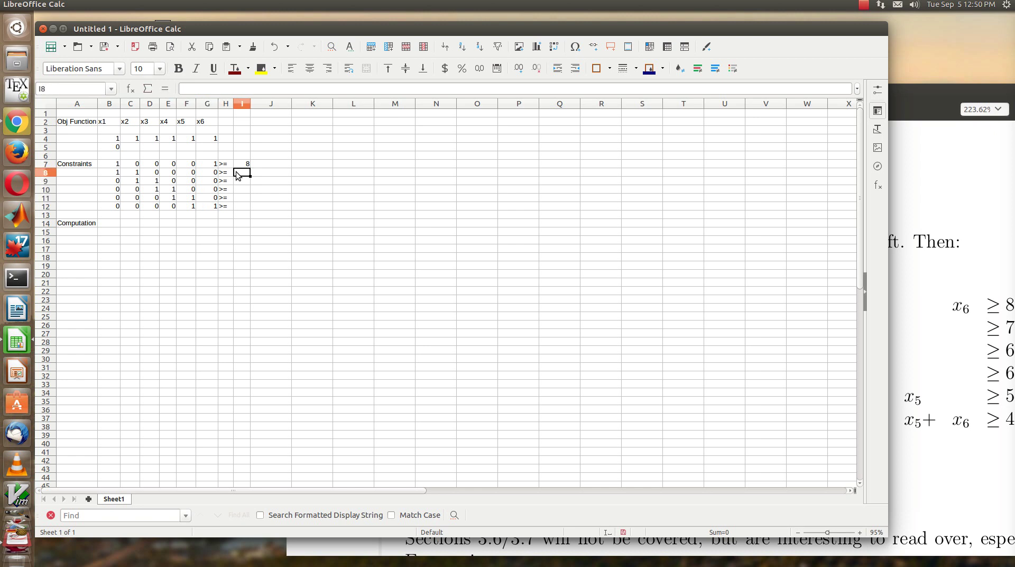
text(7)
key(Return)
text(6)
key(Return)
text(6)
key(Return)
text(5)
key(Return)
text(4)
key(Return)
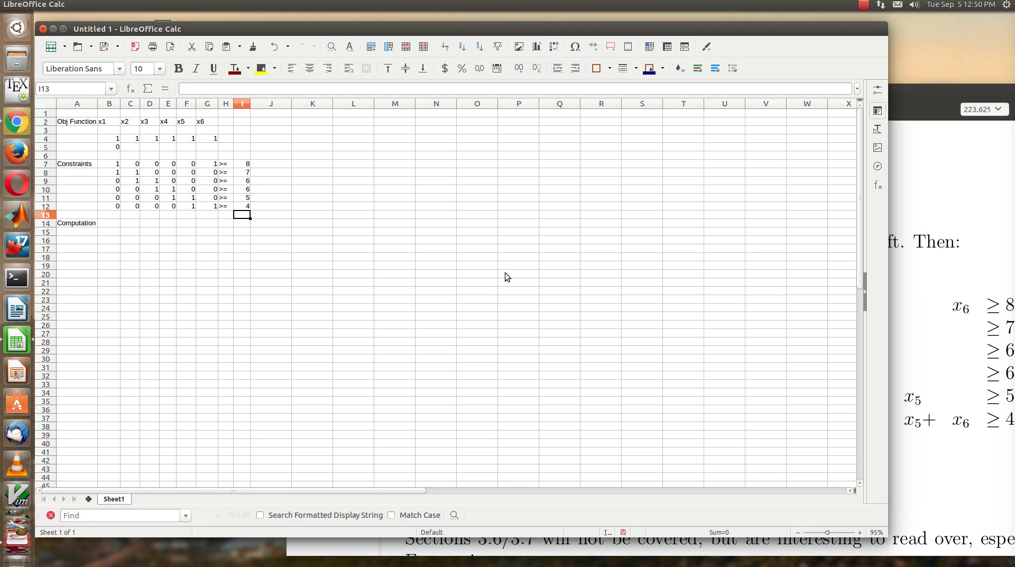
Enter the formula =SUMPRODUCT($B$3:$G$3,B7:G7) in B14 to compute the first constraint's left-hand side
key(Return)
key(Left)
key(Left)
key(Left)
key(Left)
key(Left)
key(Left)
key(Left)
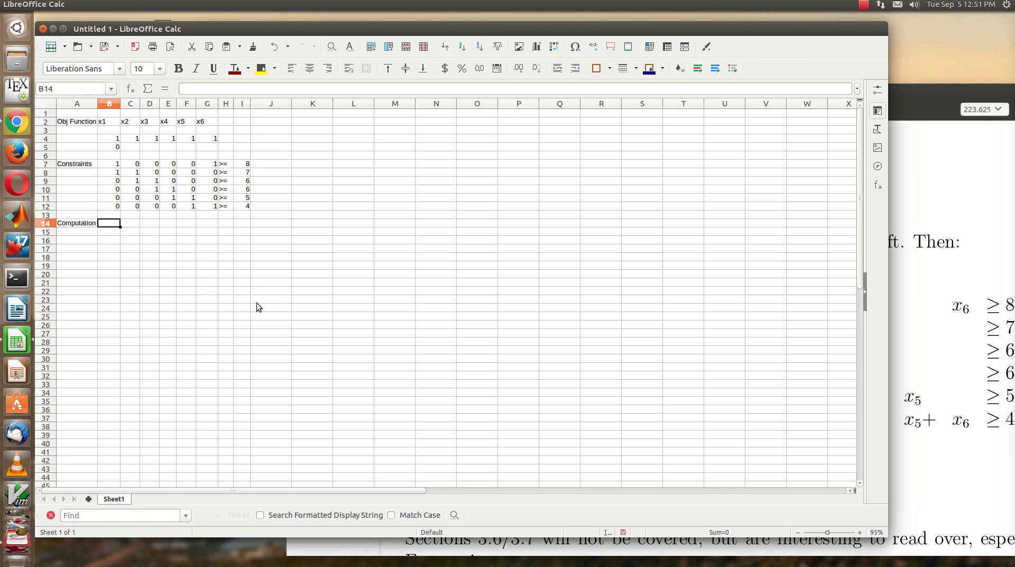
text(=sumpro)
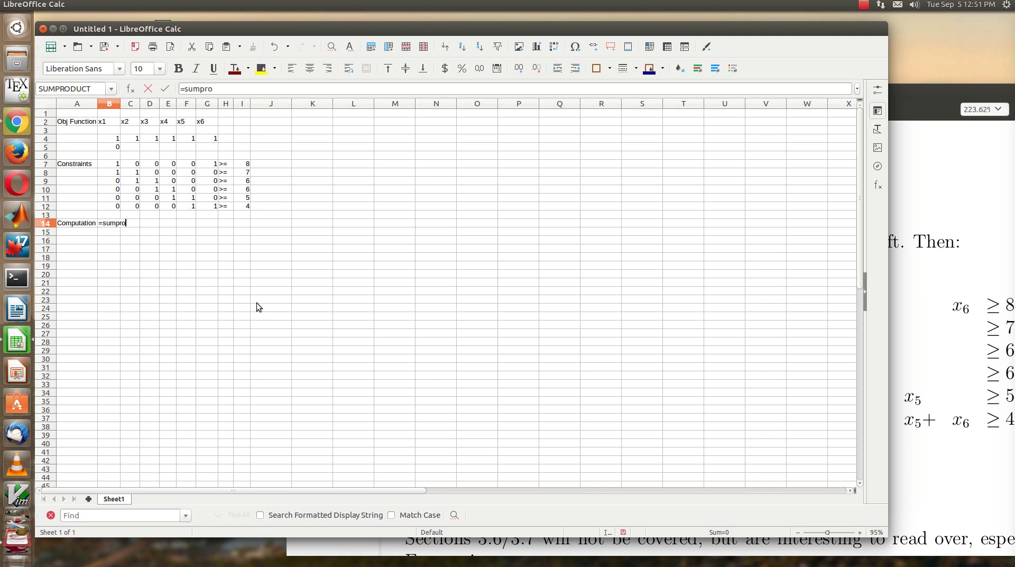
text(duct($B$3:$G$3)
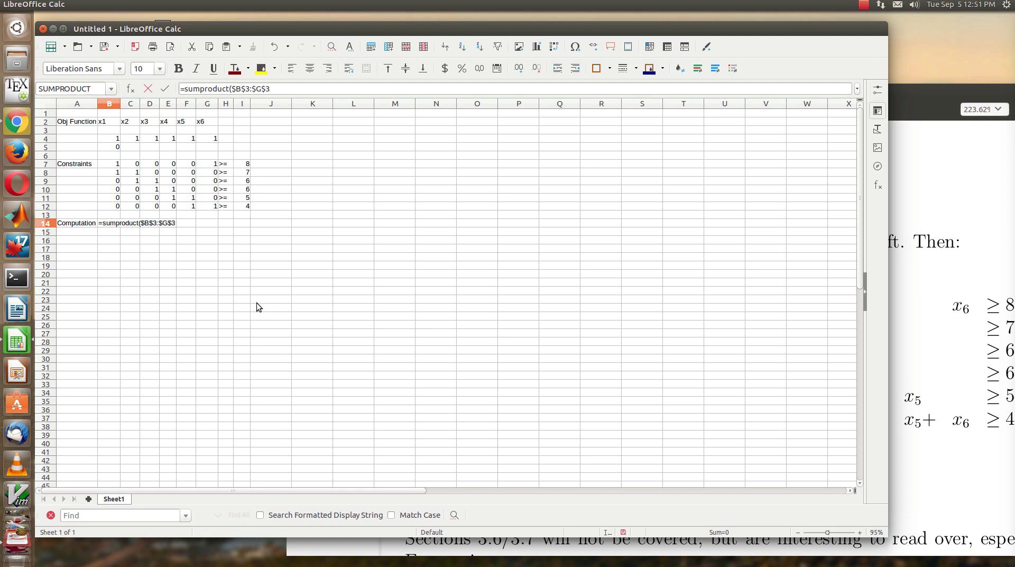
text(,)
text(B7:G7)
key(Return)
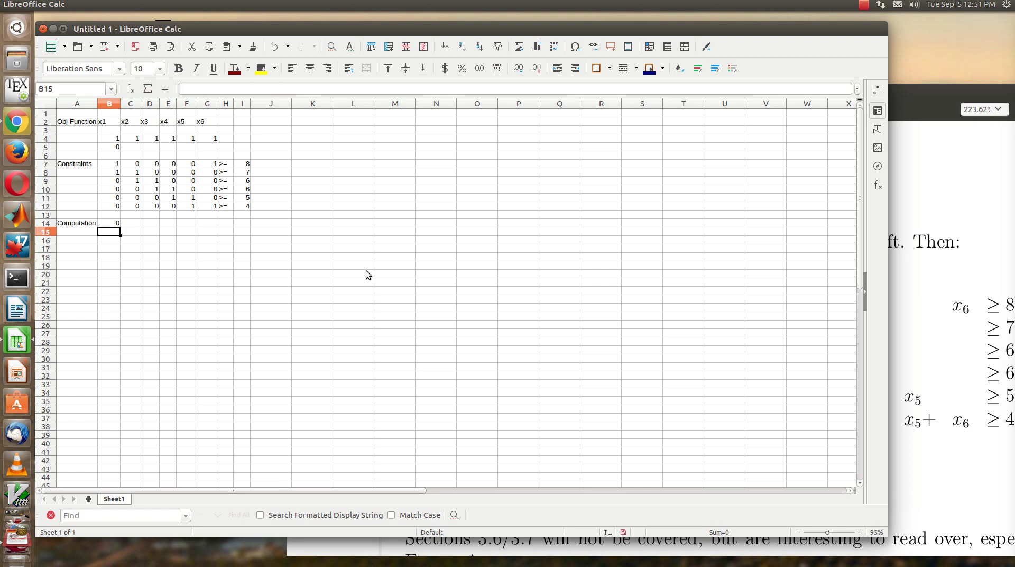
Copy the SUMPRODUCT formula from B14 into cells B15 to B19 for the other five constraints
click(117, 223)
right_click(116, 225)
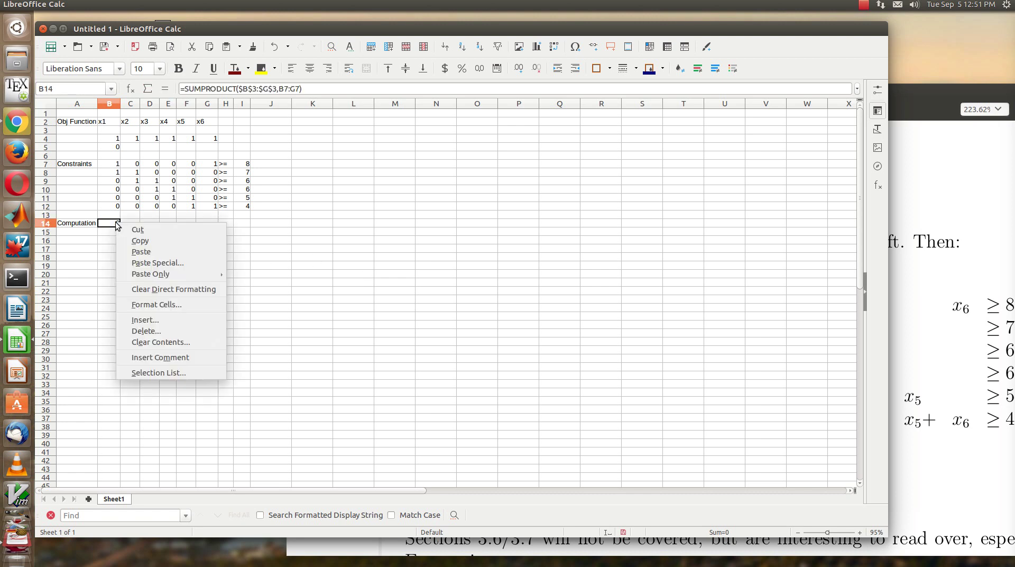
click(141, 239)
click(111, 234)
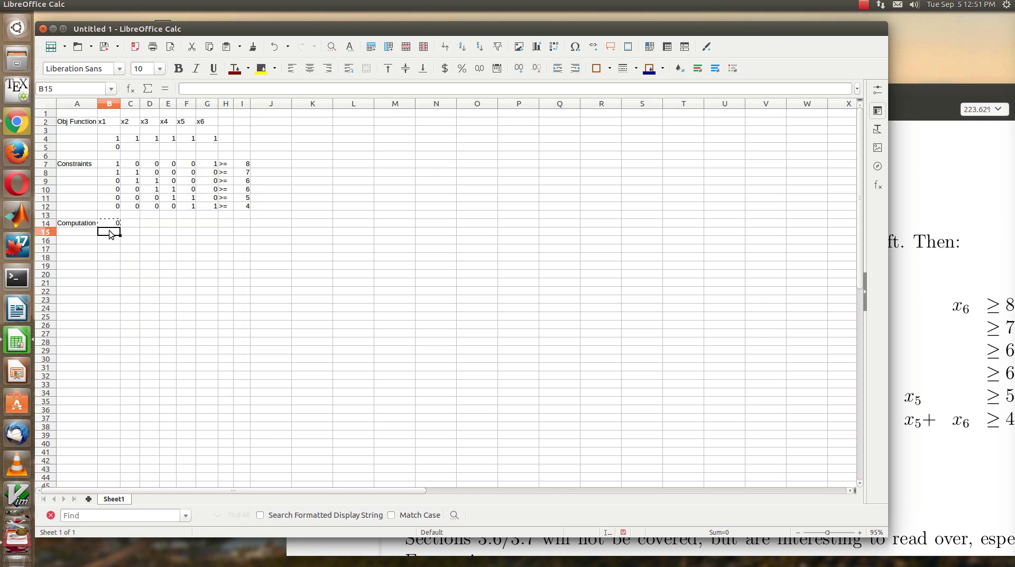
right_click(111, 234)
click(127, 258)
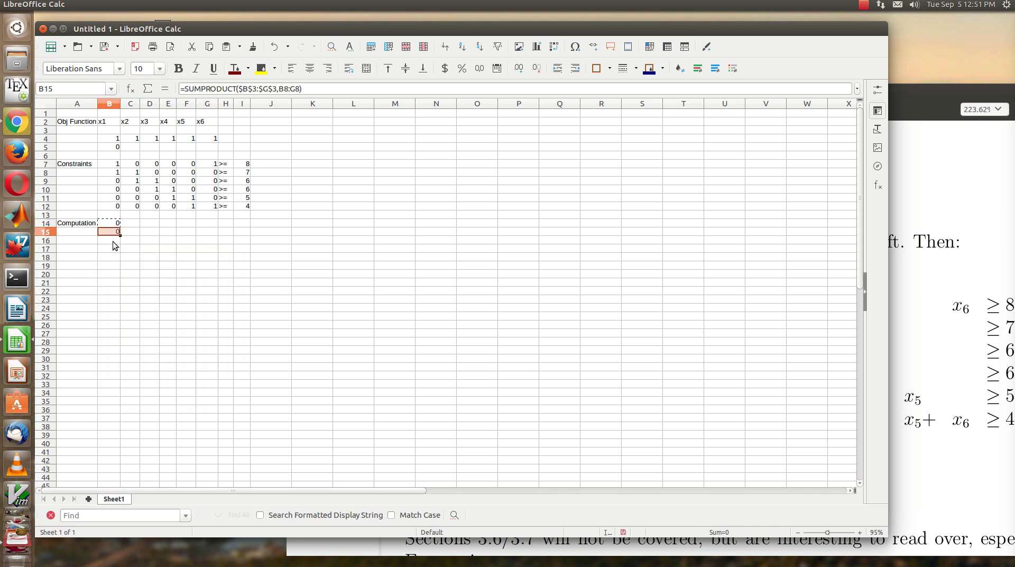
click(112, 241)
right_click(112, 240)
click(131, 270)
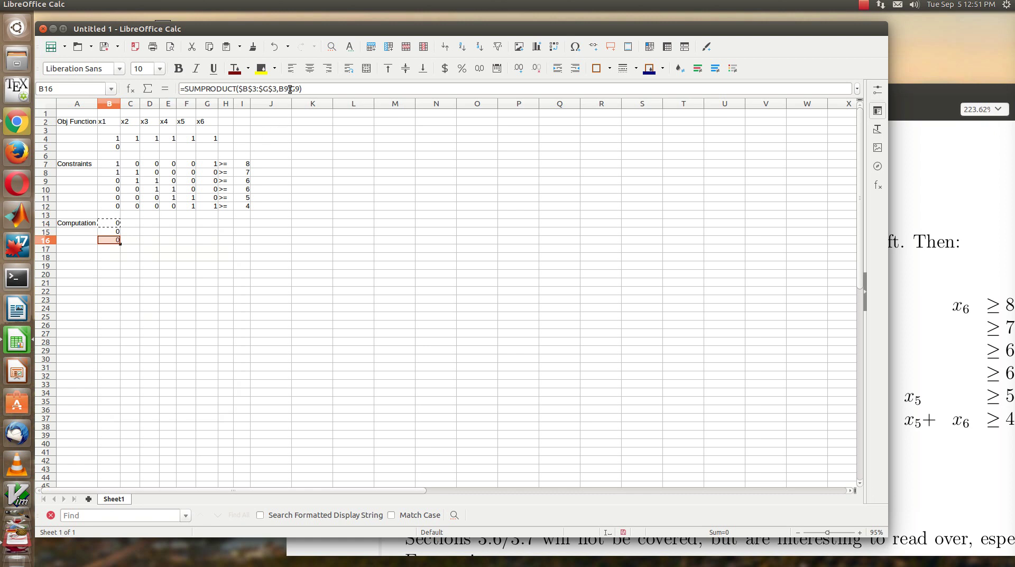
click(113, 250)
right_click(113, 251)
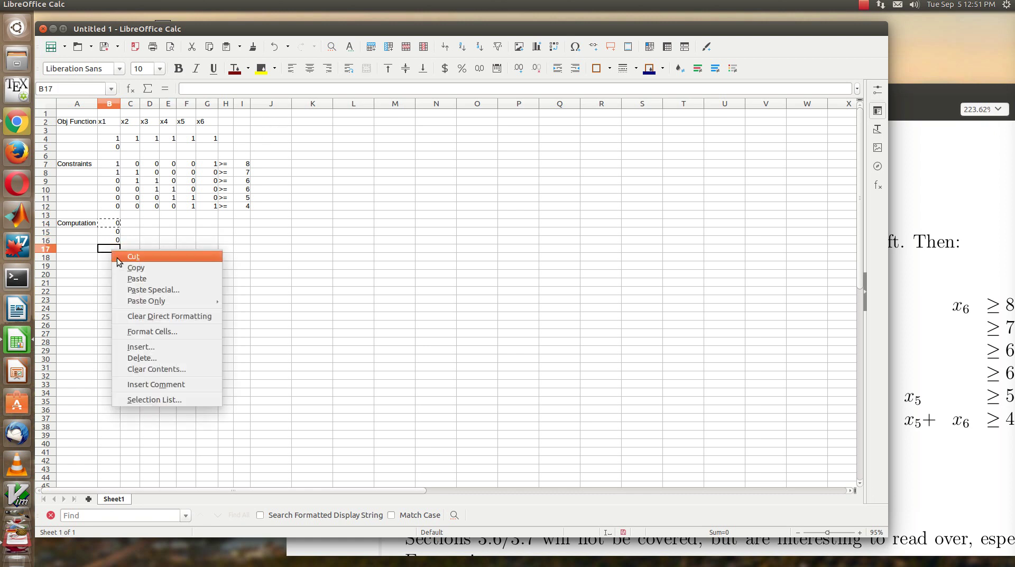
click(134, 278)
click(110, 257)
right_click(114, 260)
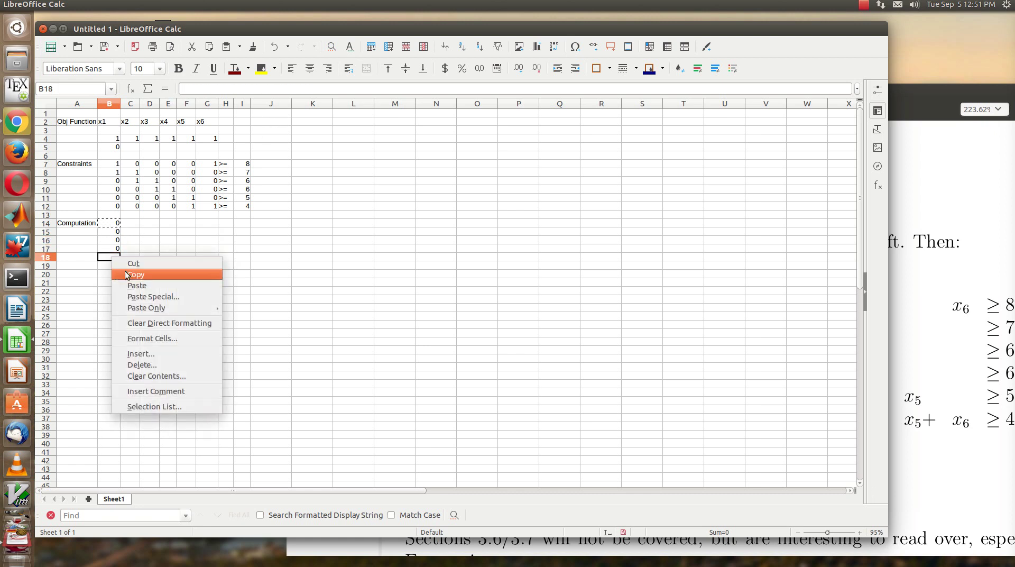
click(135, 285)
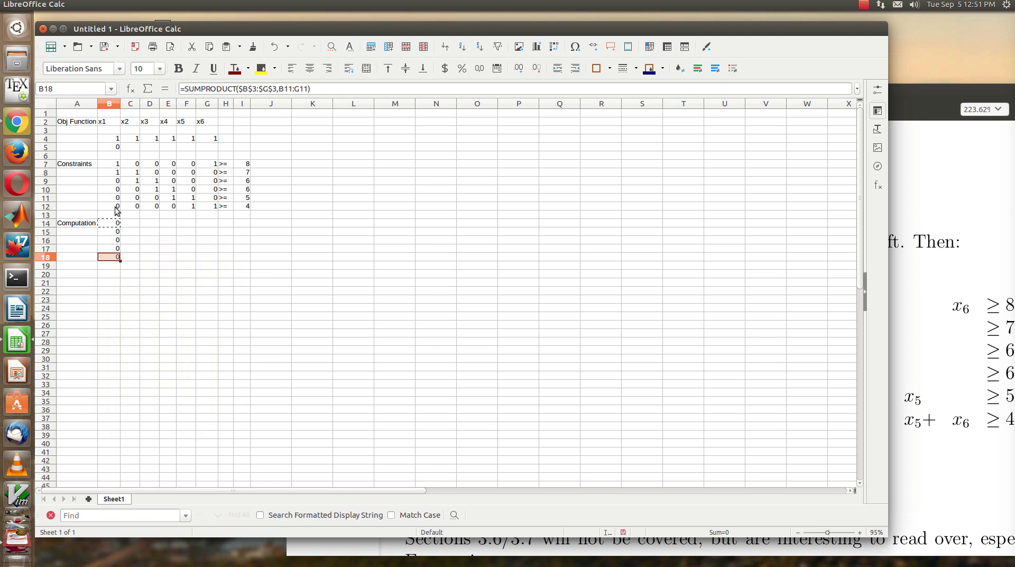
click(107, 266)
right_click(106, 270)
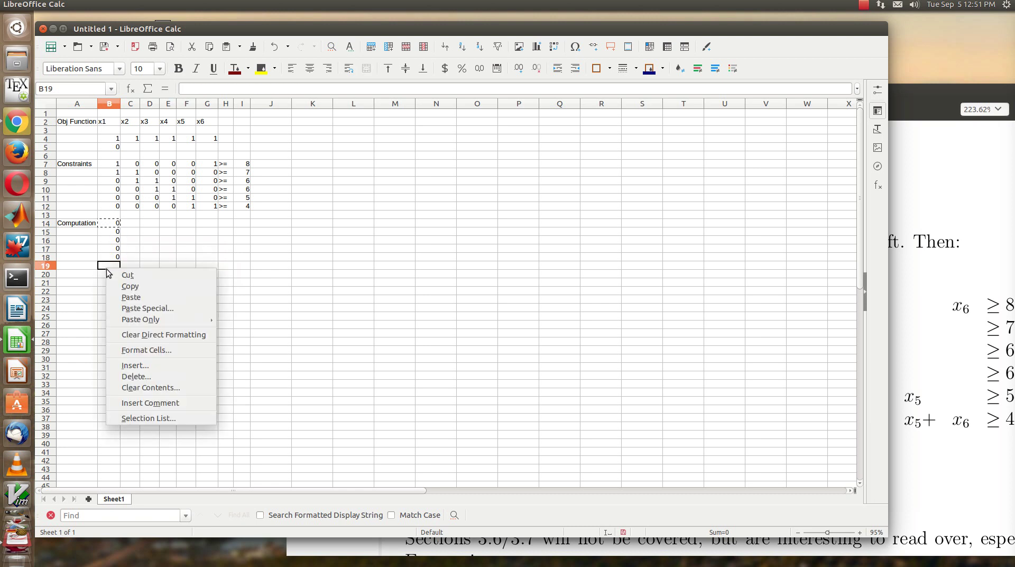
click(130, 297)
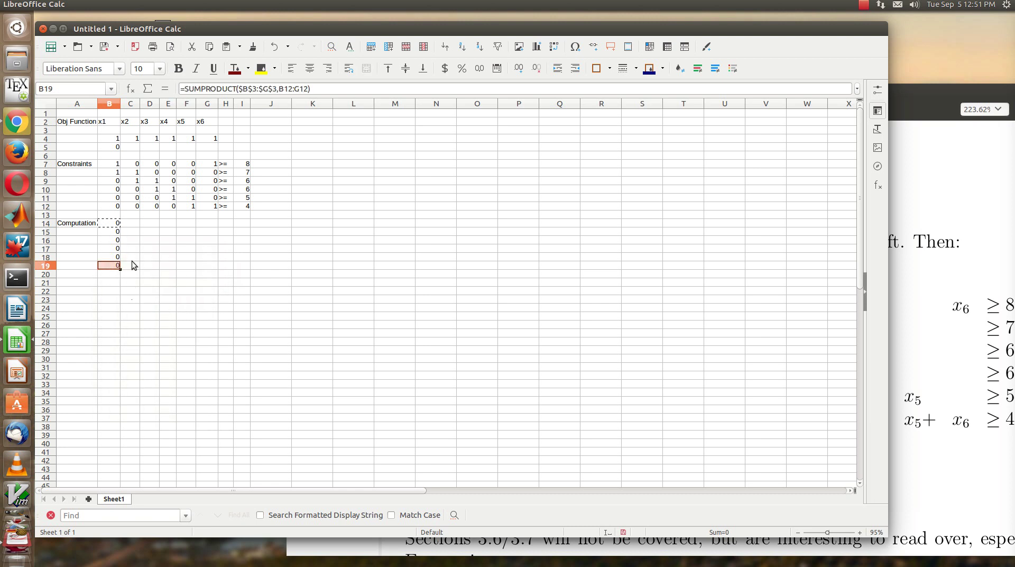
Enter =I7 in C14 to reference the first constraint's right-hand side beside its computed value
click(133, 224)
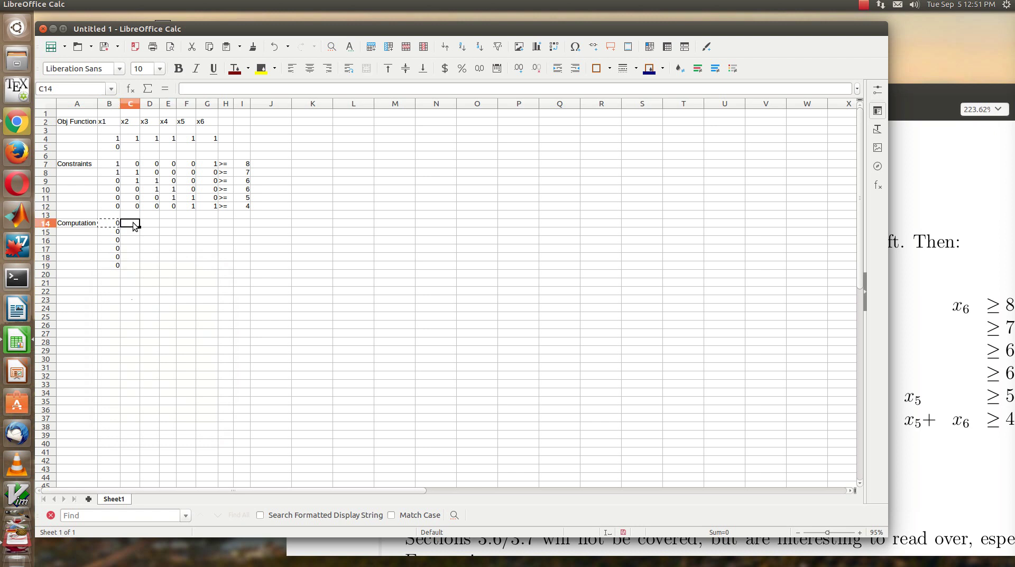
text(=)
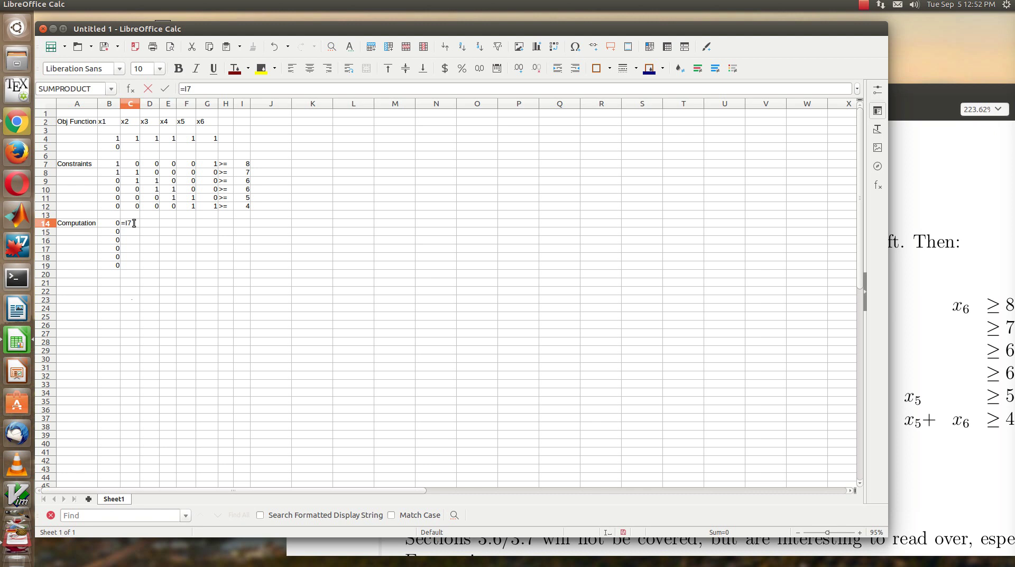
text(I7)
key(Return)
Copy the right-hand-side reference from C14 into cells C15 to C19
click(135, 223)
right_click(135, 224)
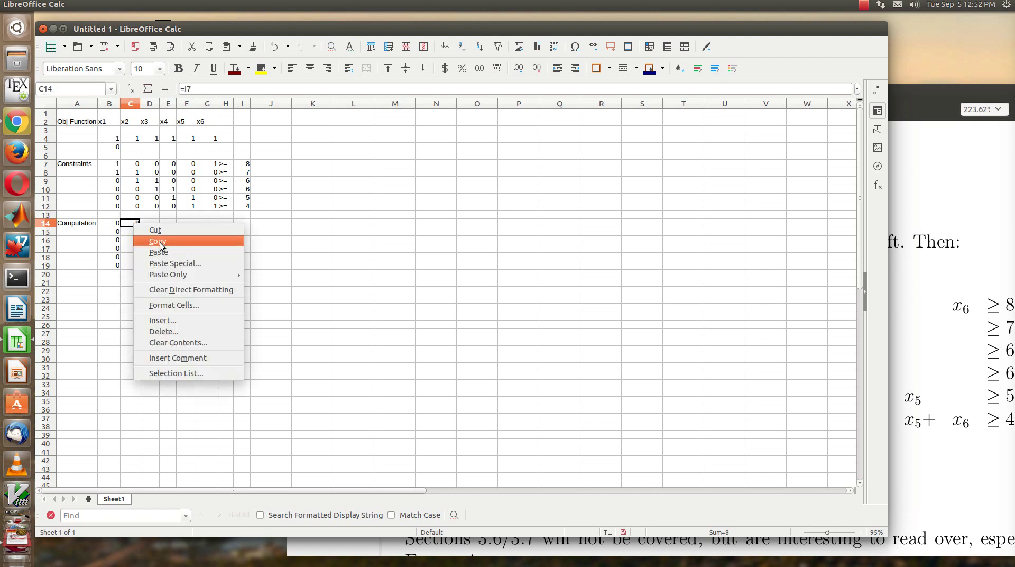
click(135, 239)
right_click(132, 232)
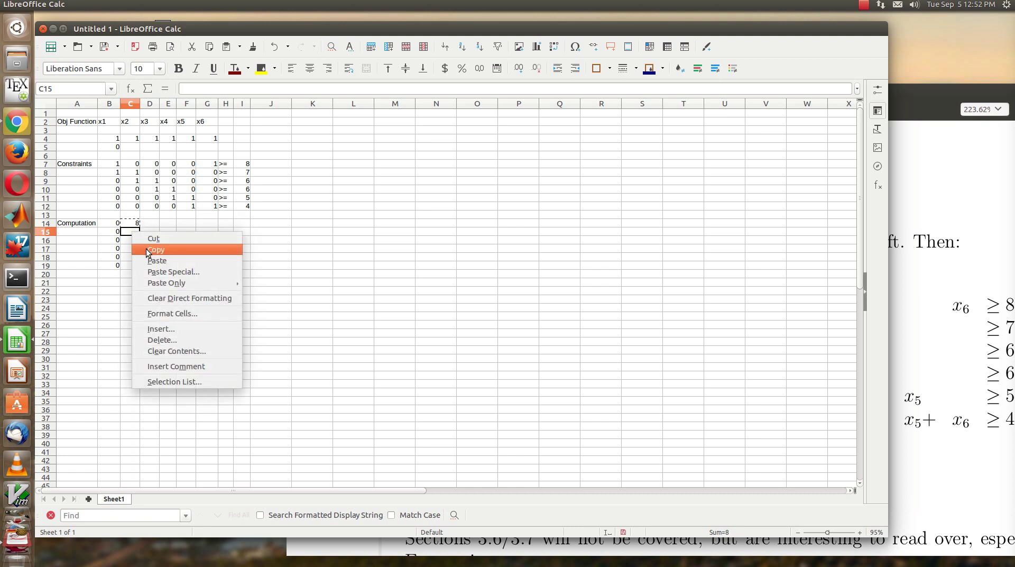
click(147, 261)
right_click(132, 241)
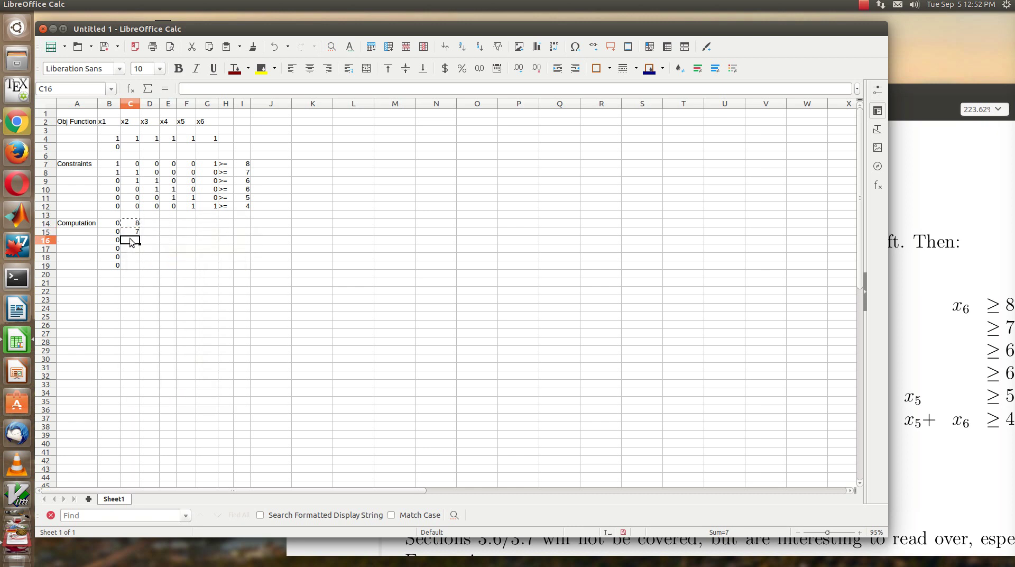
click(155, 270)
right_click(132, 248)
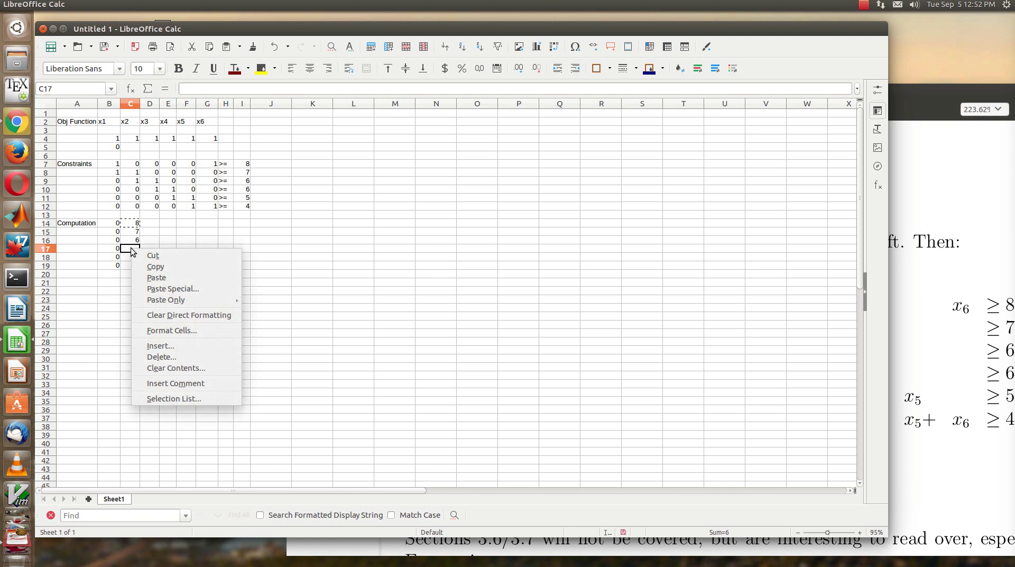
click(148, 270)
right_click(132, 257)
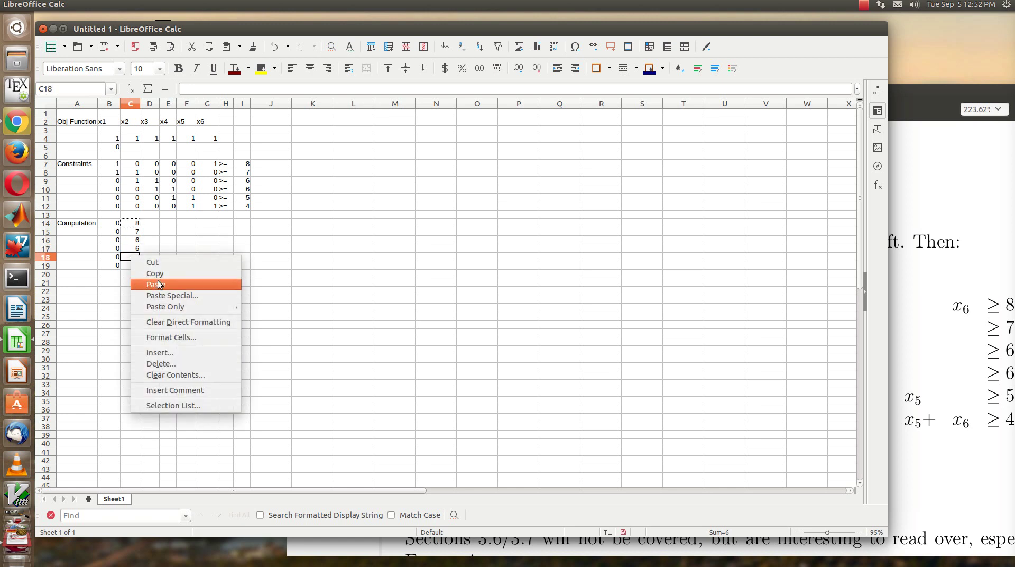
click(160, 284)
click(133, 265)
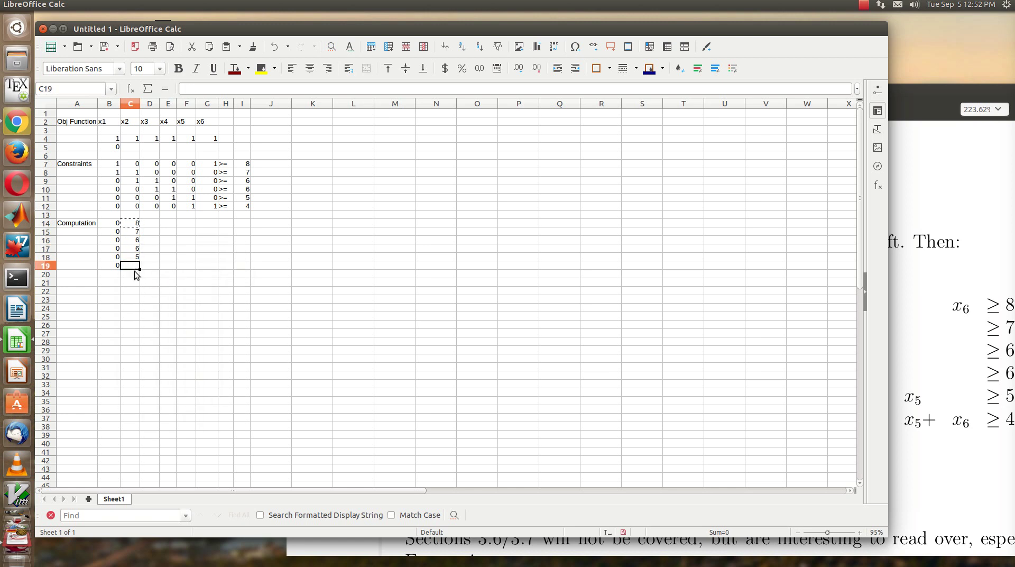
right_click(132, 265)
click(159, 294)
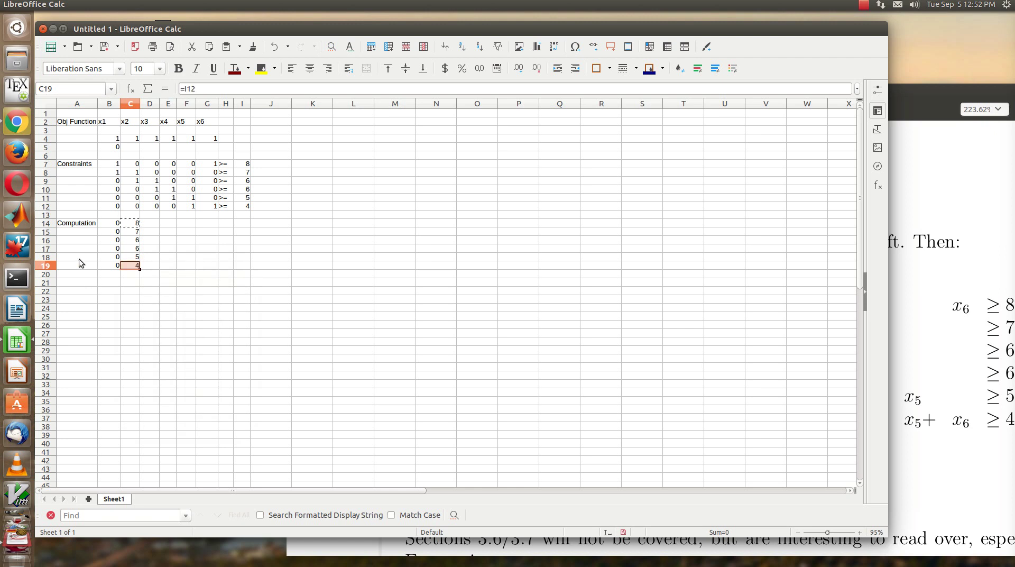
click(117, 274)
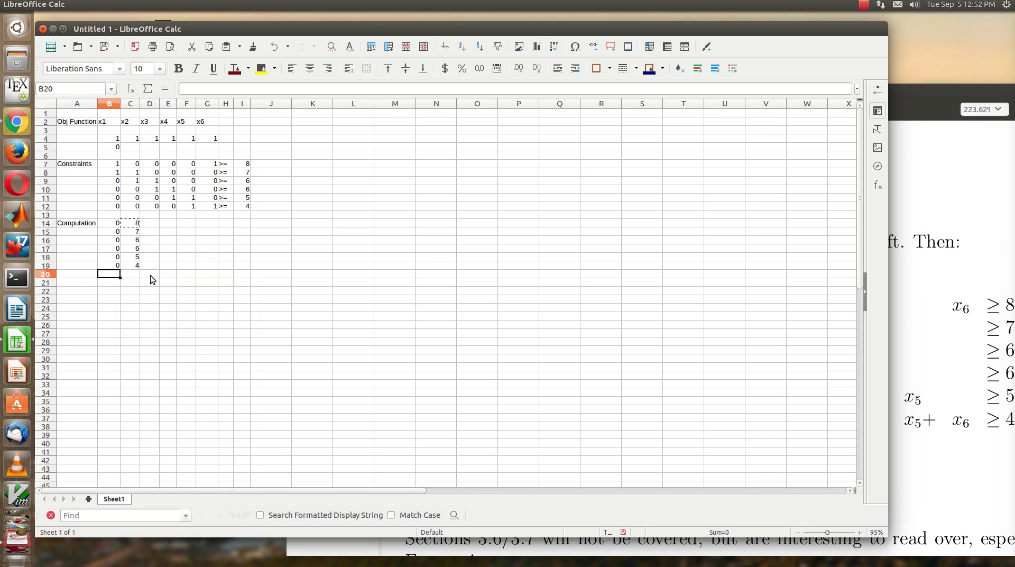
click(66, 122)
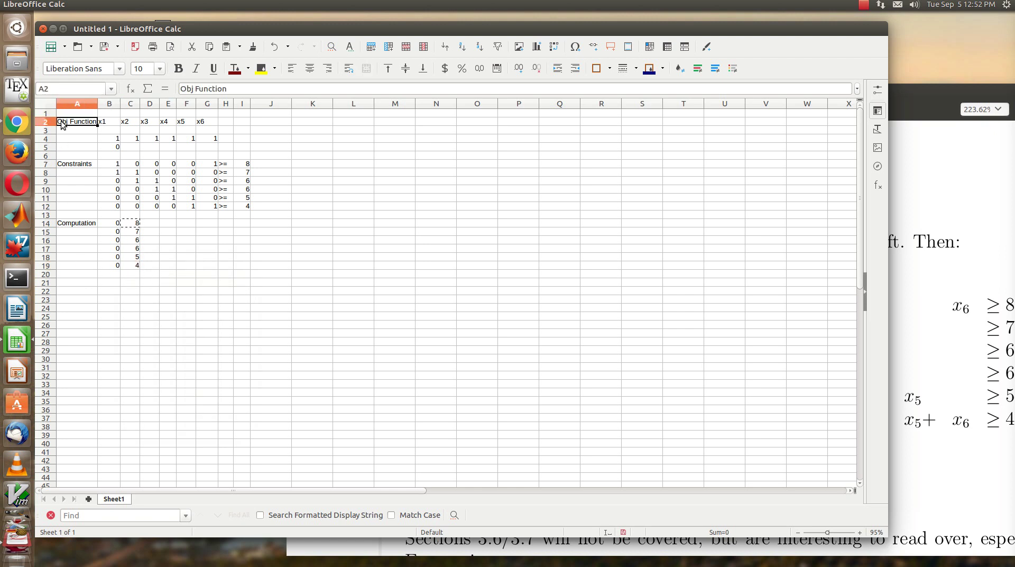
Make the section headings Obj Function, Constraints and Computation in column A bold
click(185, 70)
click(83, 165)
click(179, 68)
click(77, 226)
click(178, 68)
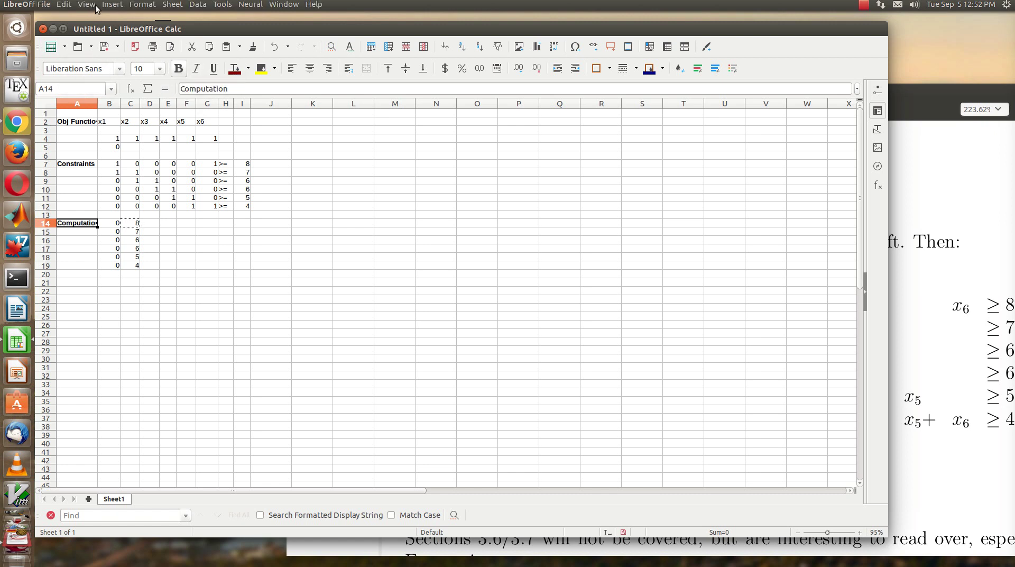
Open the Solver and set it to minimise target cell $B$5 by changing cells $B$3:$G$3
click(222, 5)
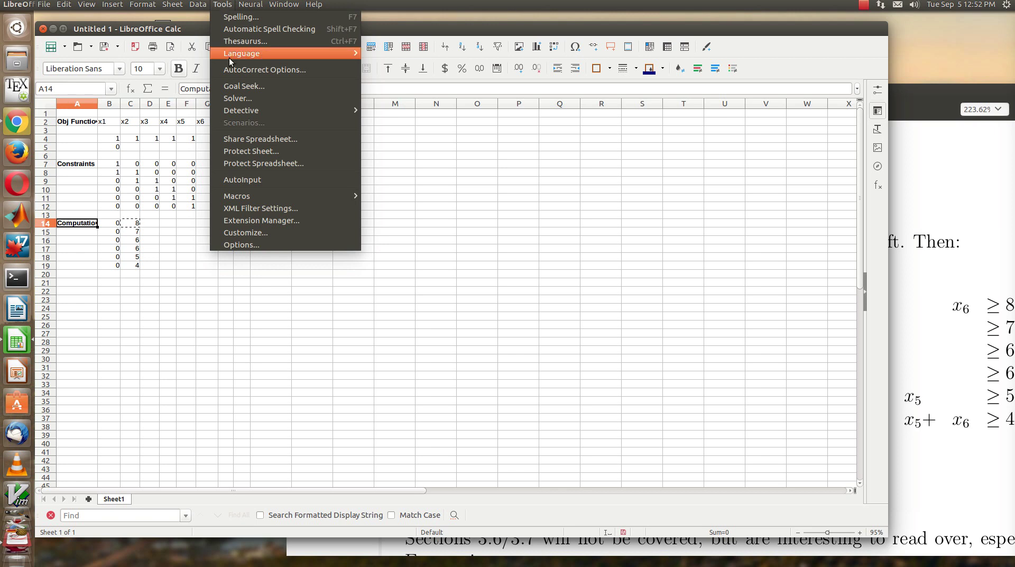
click(233, 98)
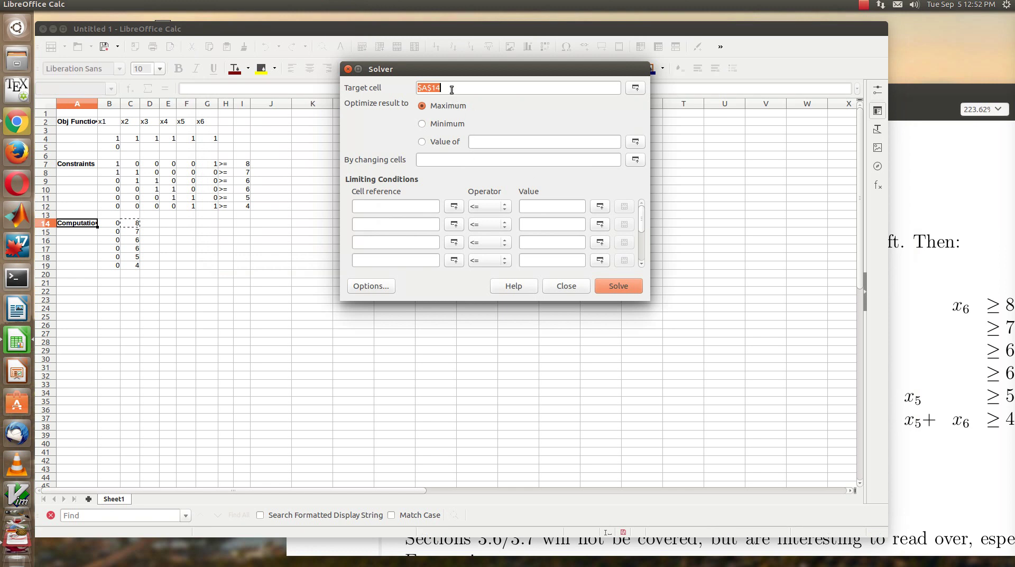
key(BackSpace)
text($B$5)
click(423, 126)
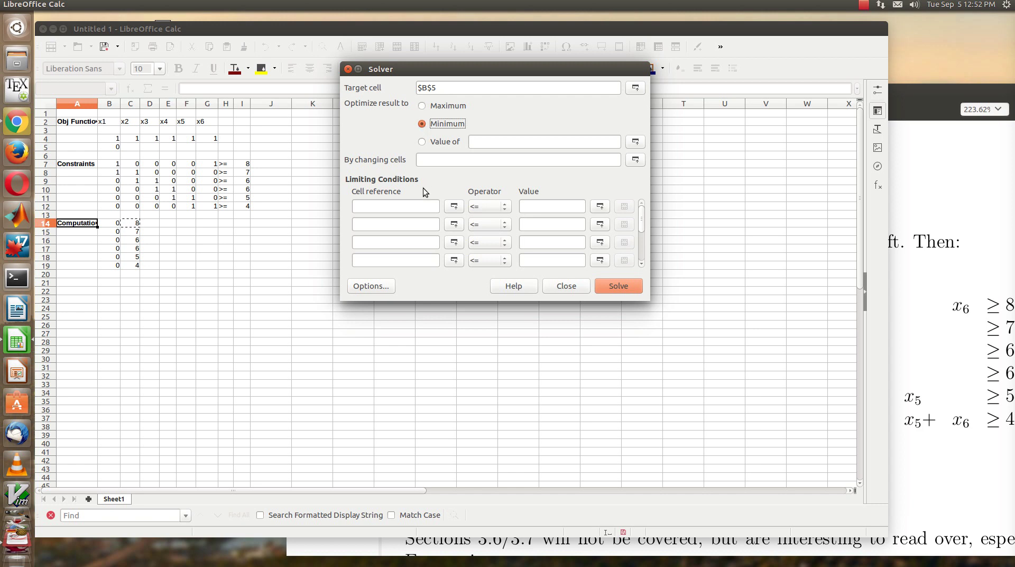
click(421, 160)
text($B$3:$G$3)
Enter B14, B15, B16, B17, B18 and B19 as the cell references of six limiting conditions
click(415, 203)
text(B14)
click(385, 228)
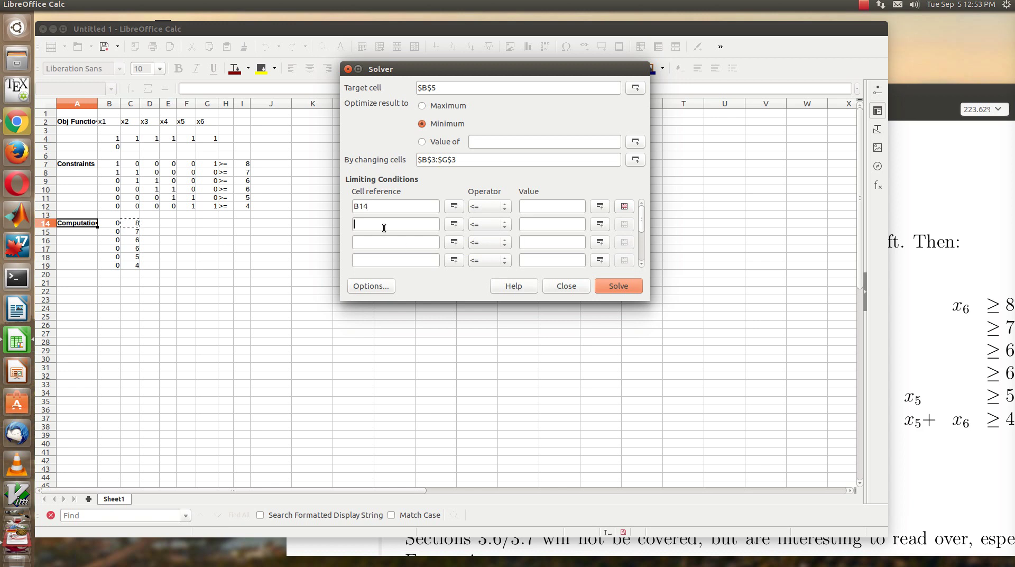
text(B15)
click(371, 240)
text(B16B1)
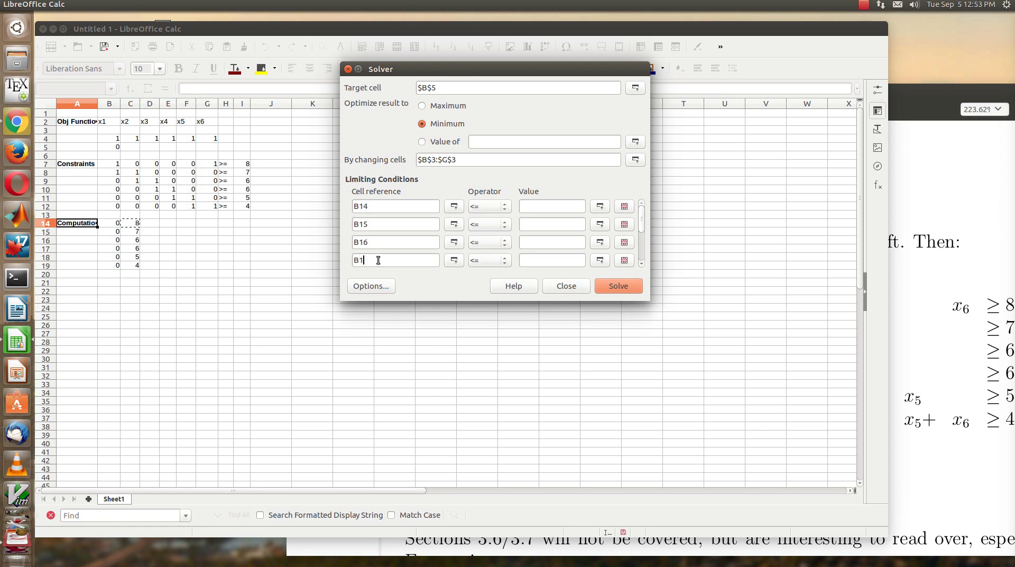
text(7)
click(641, 264)
click(642, 264)
click(396, 240)
text(B18)
click(392, 260)
text(B19)
Set the operator to => for all six limiting conditions, B14 to B19
drag(641, 229, 642, 218)
click(506, 210)
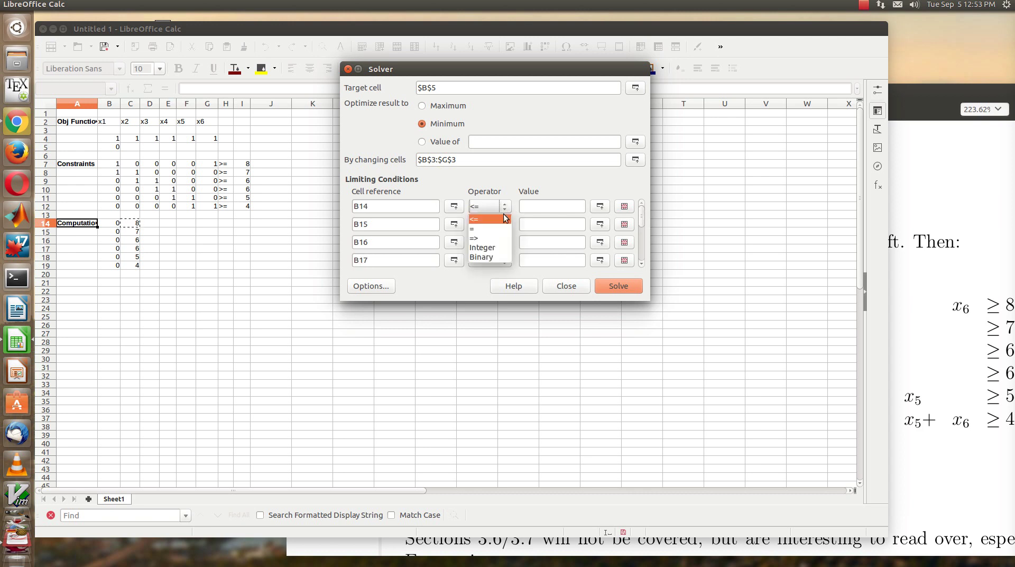
click(498, 238)
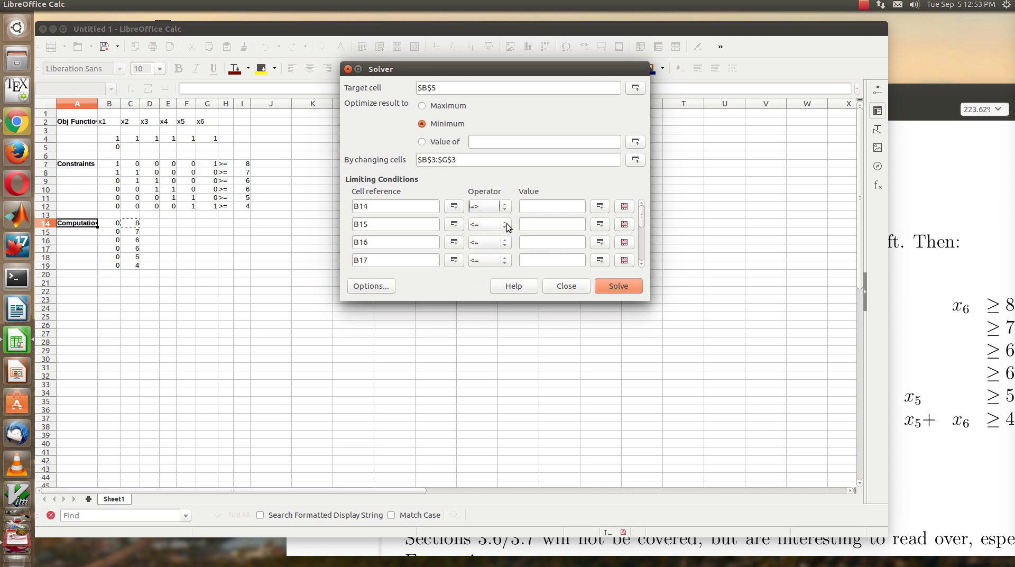
click(506, 225)
click(498, 256)
click(504, 242)
click(498, 273)
click(505, 260)
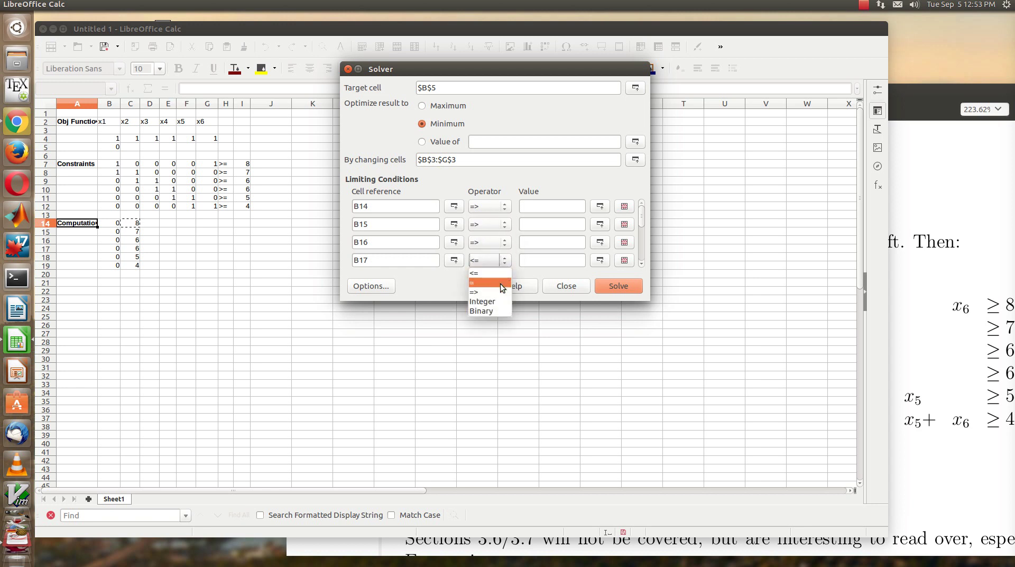
click(498, 293)
click(642, 263)
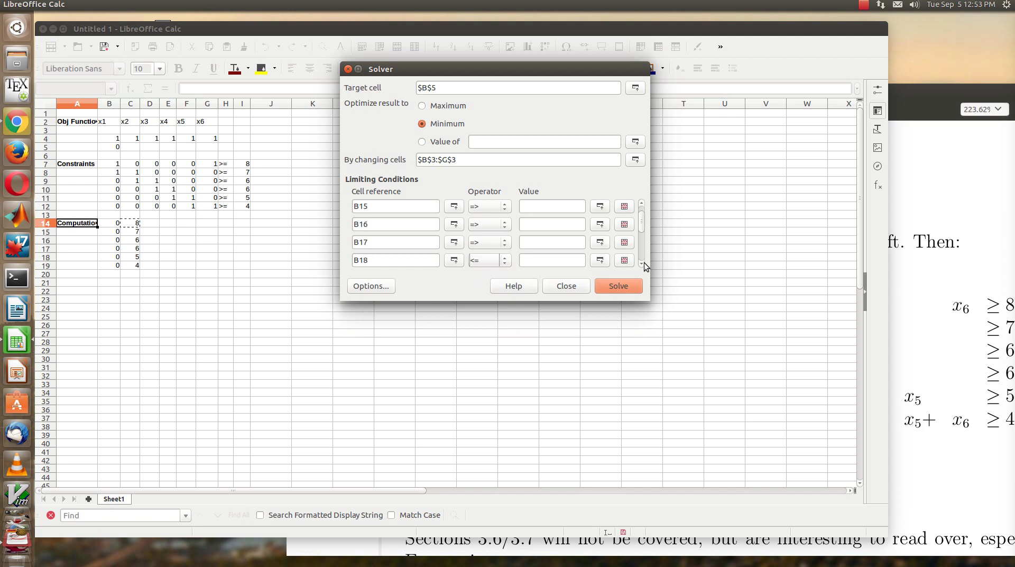
click(505, 261)
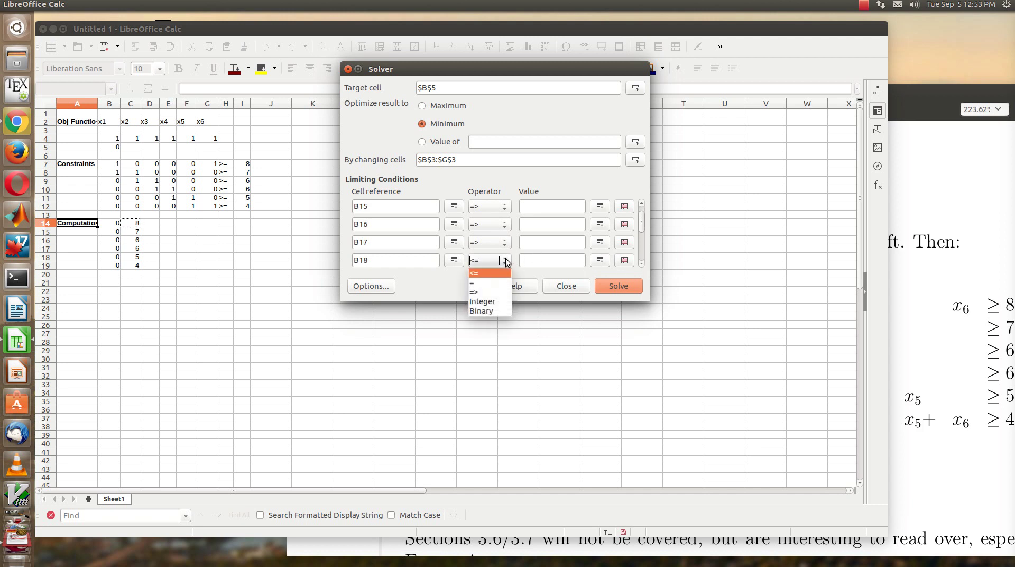
click(506, 294)
click(641, 264)
click(641, 263)
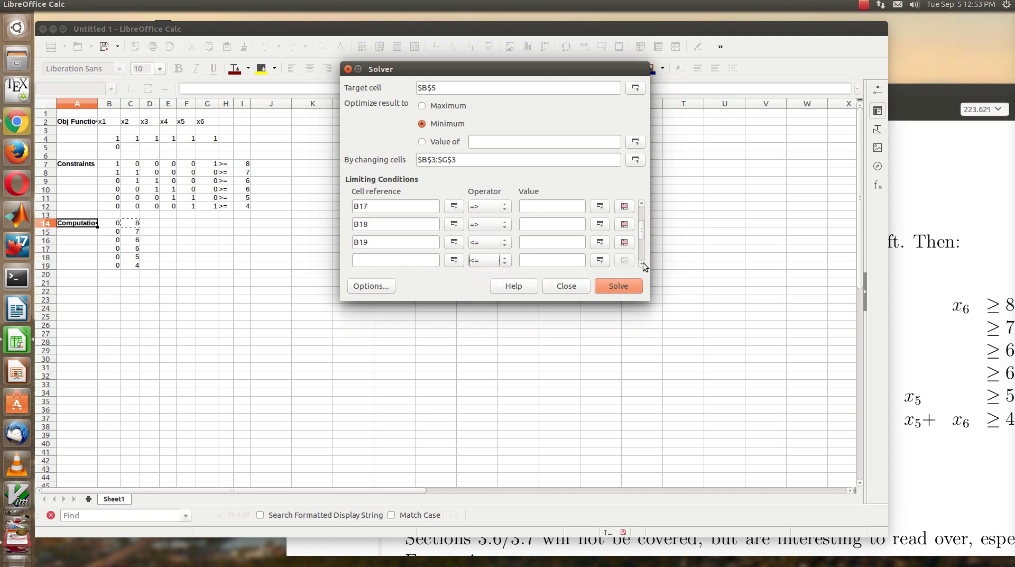
click(507, 245)
click(506, 274)
Enter C14 to C19 as the limiting values of conditions B14 to B19, matching each row
text(C14)
drag(644, 228, 645, 207)
text(C`14)
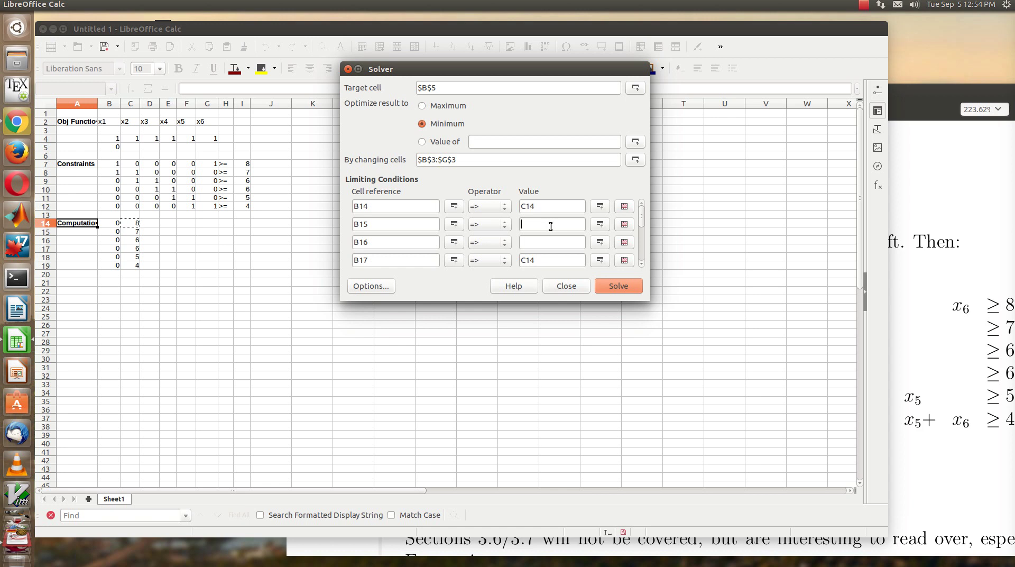
click(550, 227)
text(C15)
text(C)
text(16)
double_click(540, 260)
text(C1)
click(643, 264)
click(643, 264)
text(C1)
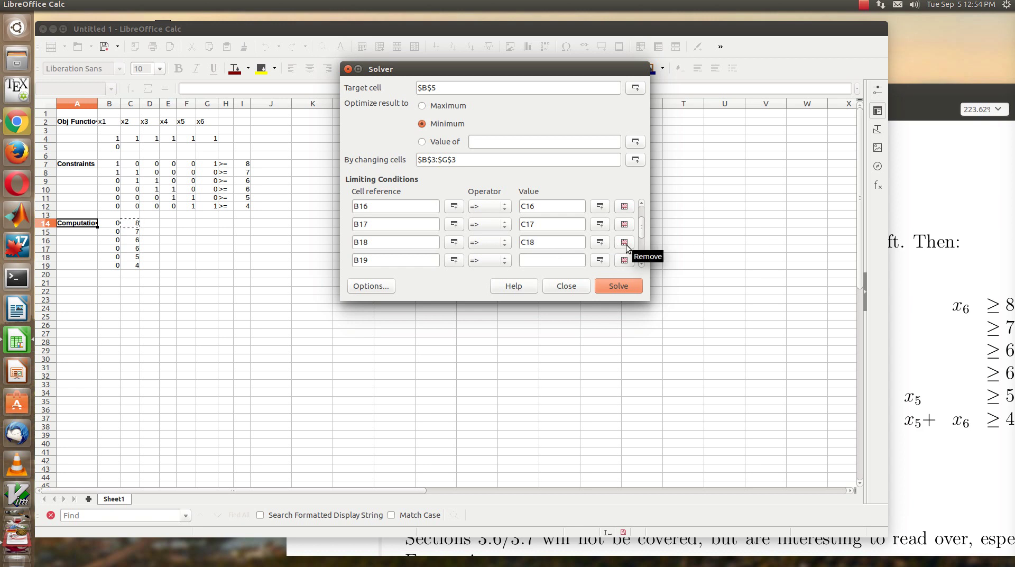
click(572, 258)
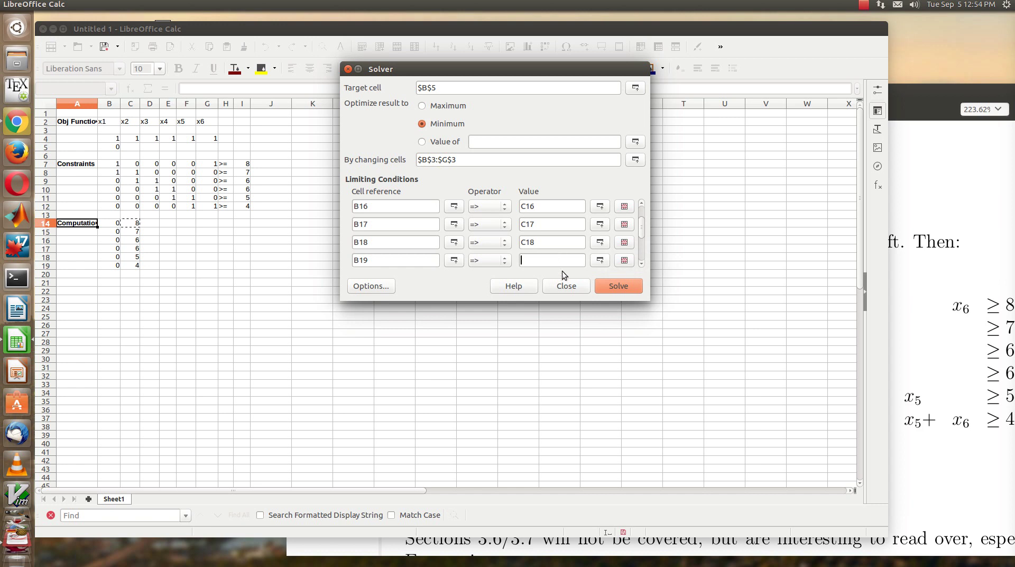
text(C19)
click(641, 263)
scroll(642, 227, up, 3)
click(559, 206)
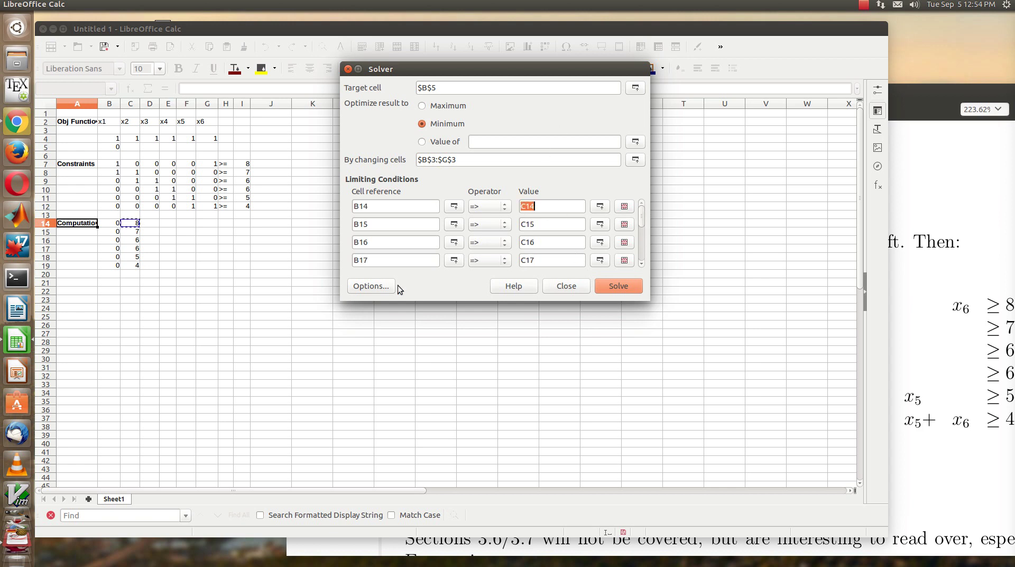
Enable "Assume variables as non-negative" in the Solver options, and solve the model keeping the result
click(377, 286)
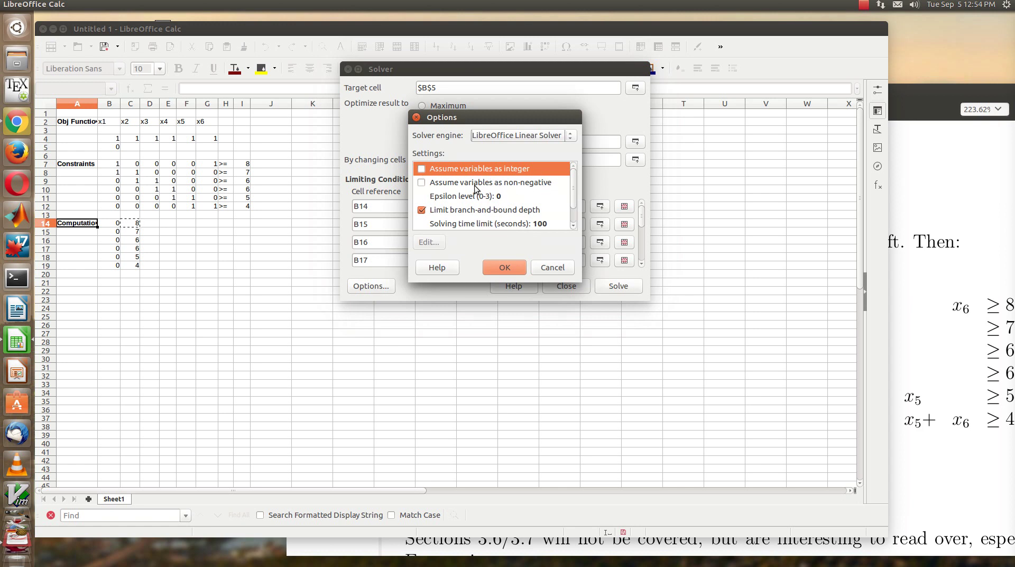
click(422, 183)
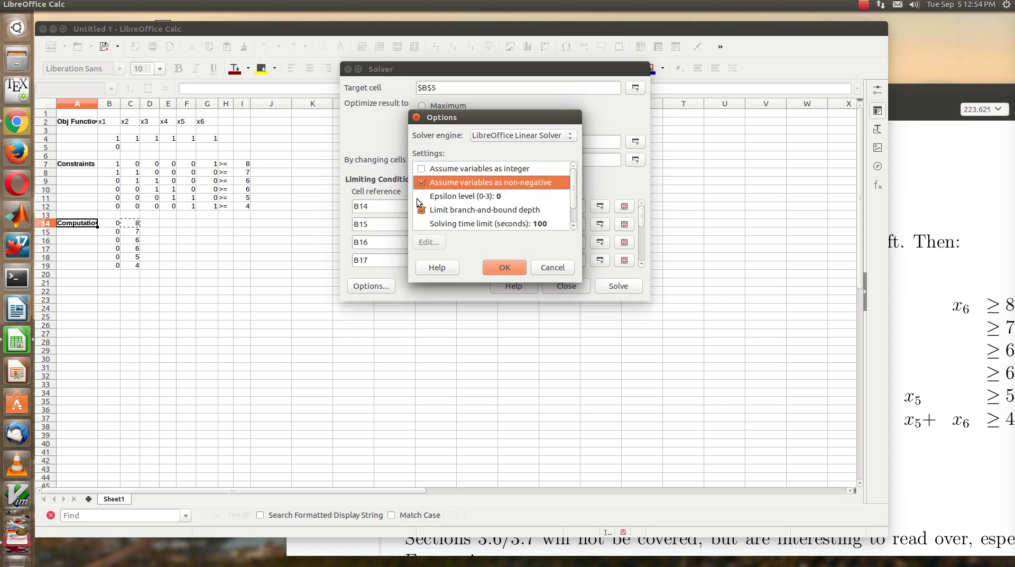
click(512, 268)
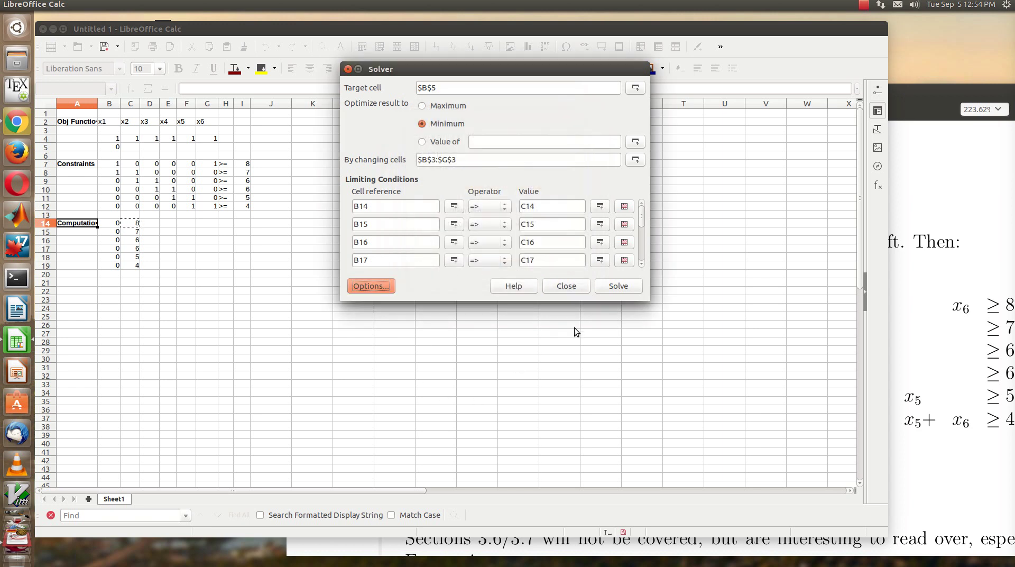
click(629, 288)
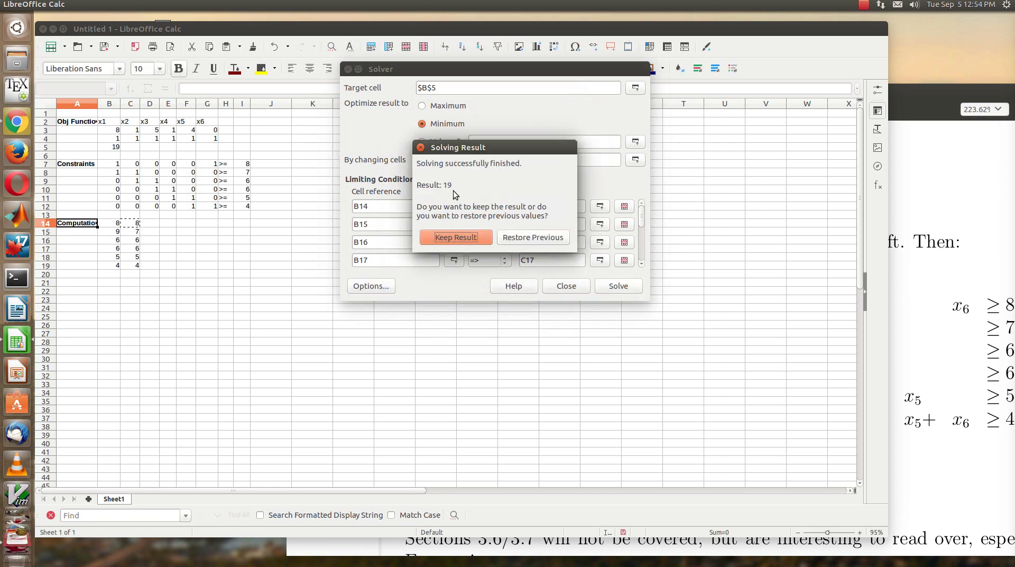
click(480, 237)
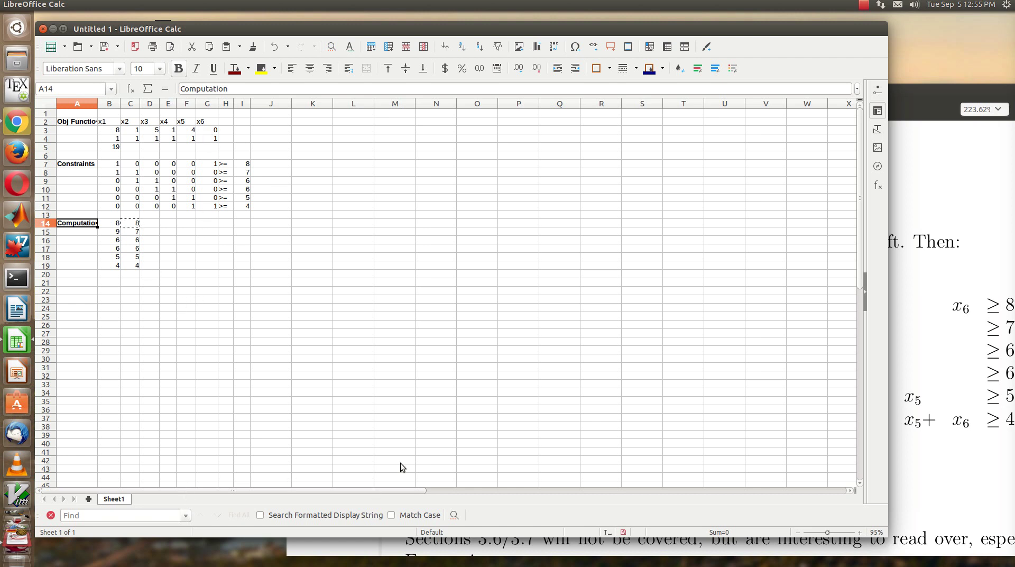
Save the spreadsheet under the file name Scheduling01.xls
drag(169, 29, 209, 66)
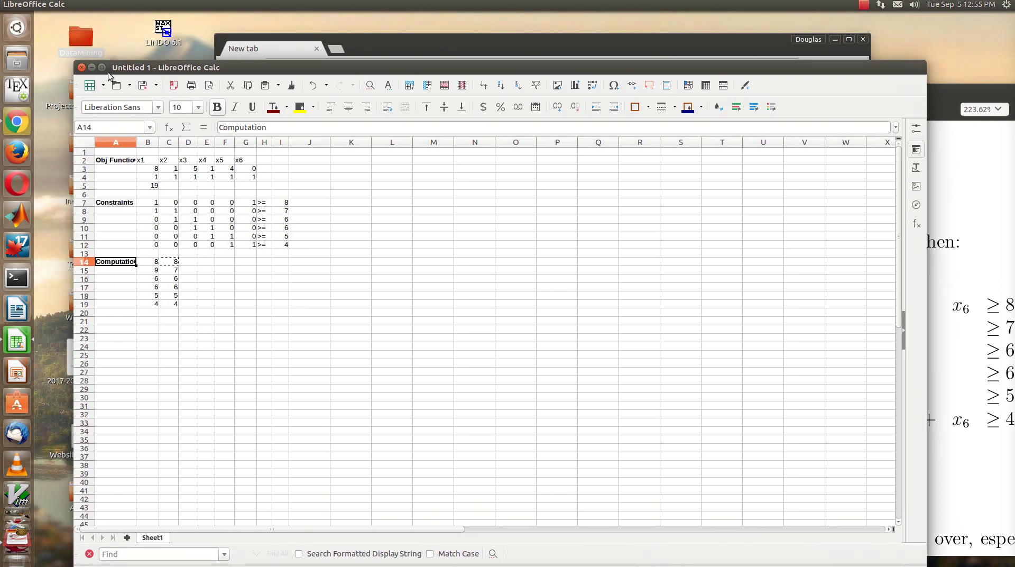
click(45, 4)
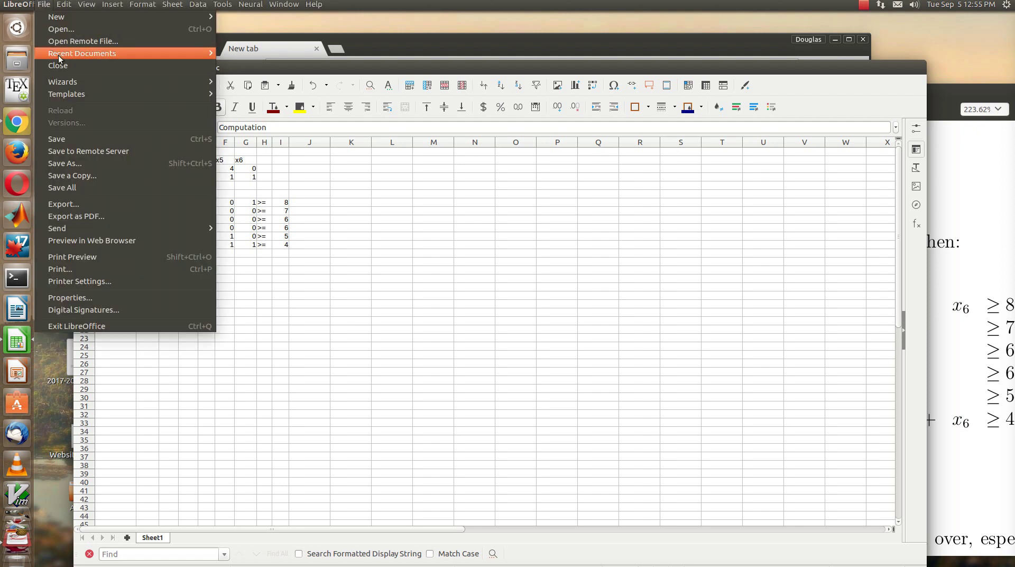
click(69, 164)
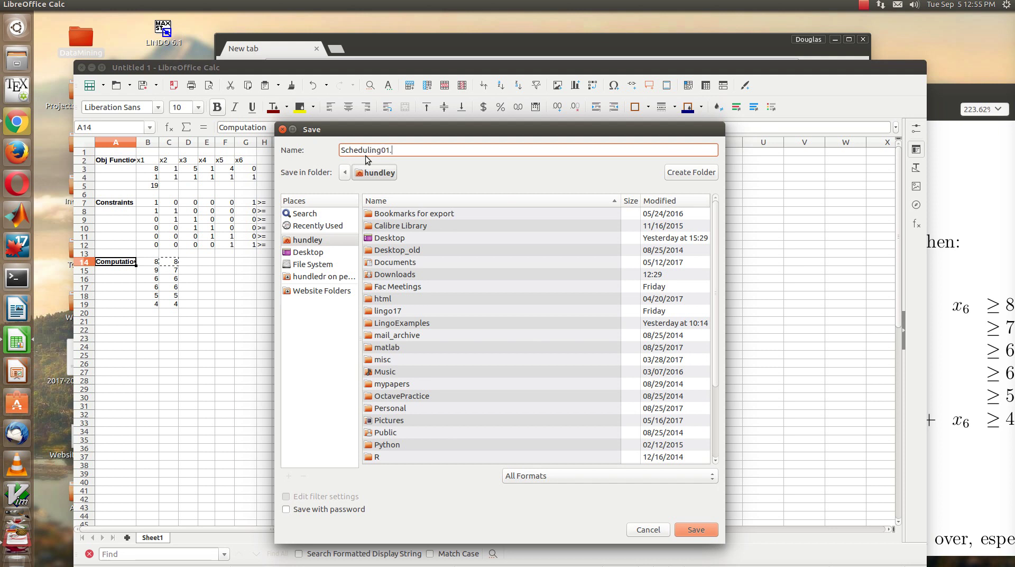
text(sv)
key(Return)
click(622, 377)
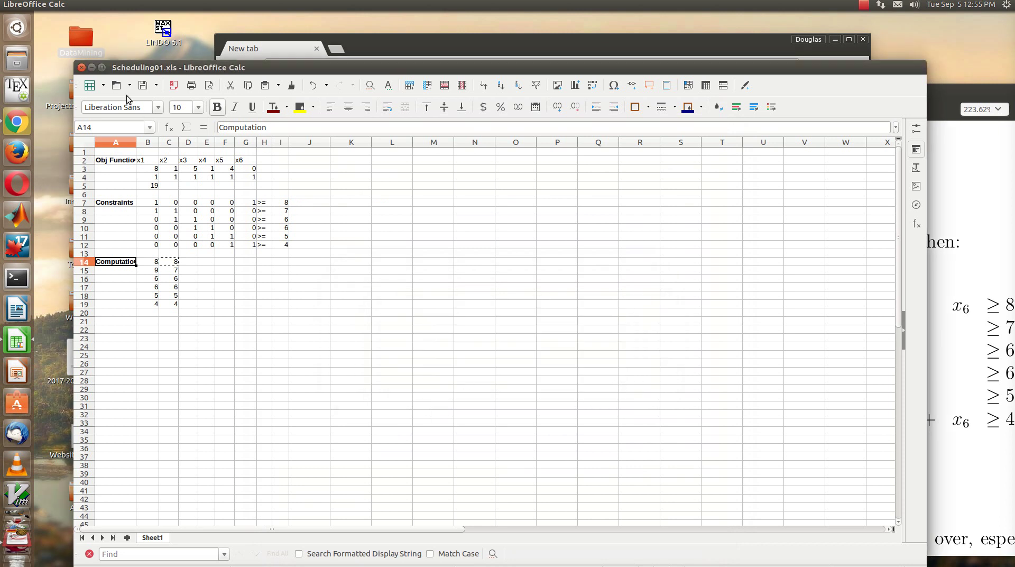
Close the saved spreadsheet and the lecture notes PDF Sect03_5to8andURS.pdf
click(82, 67)
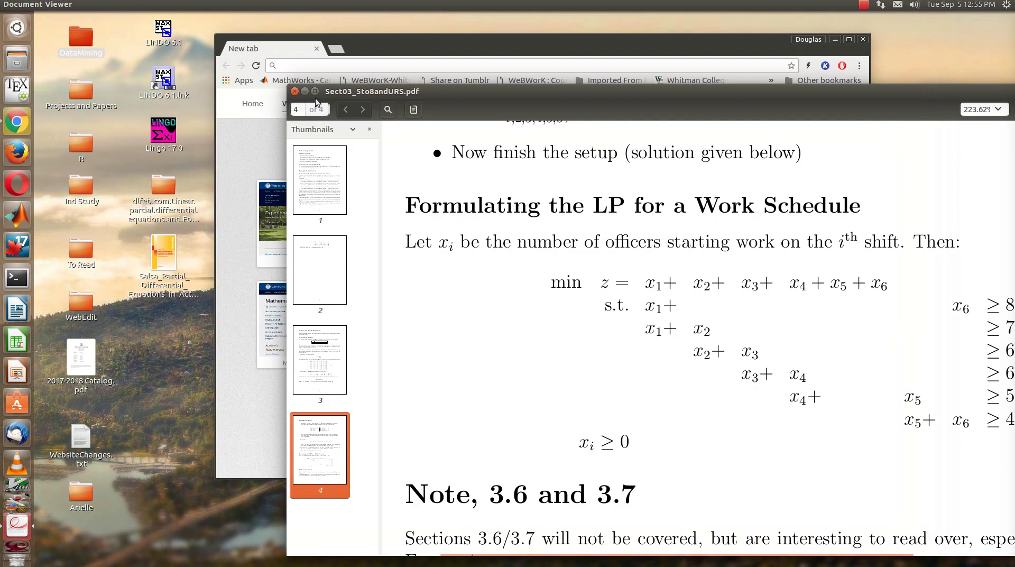
click(294, 92)
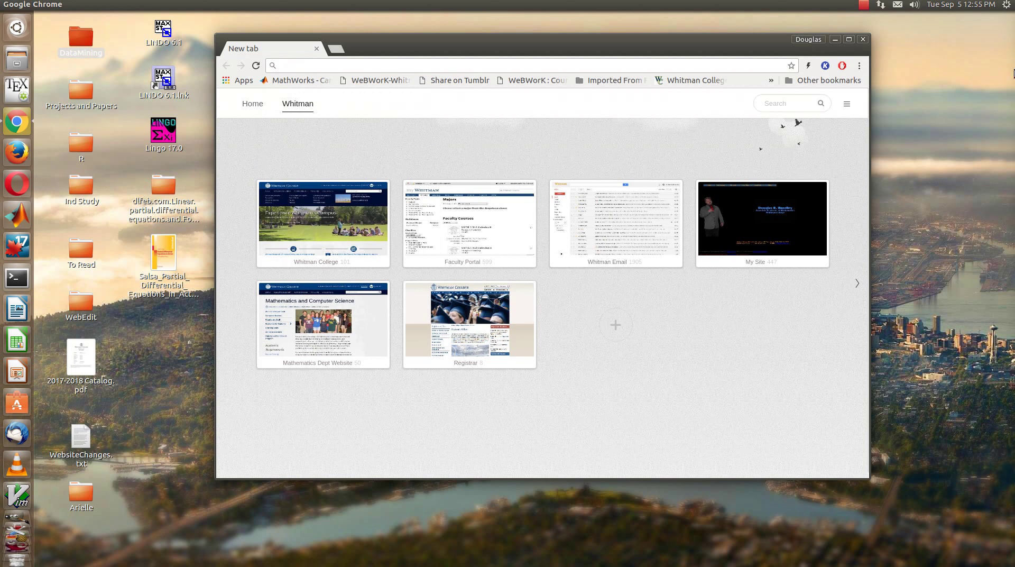